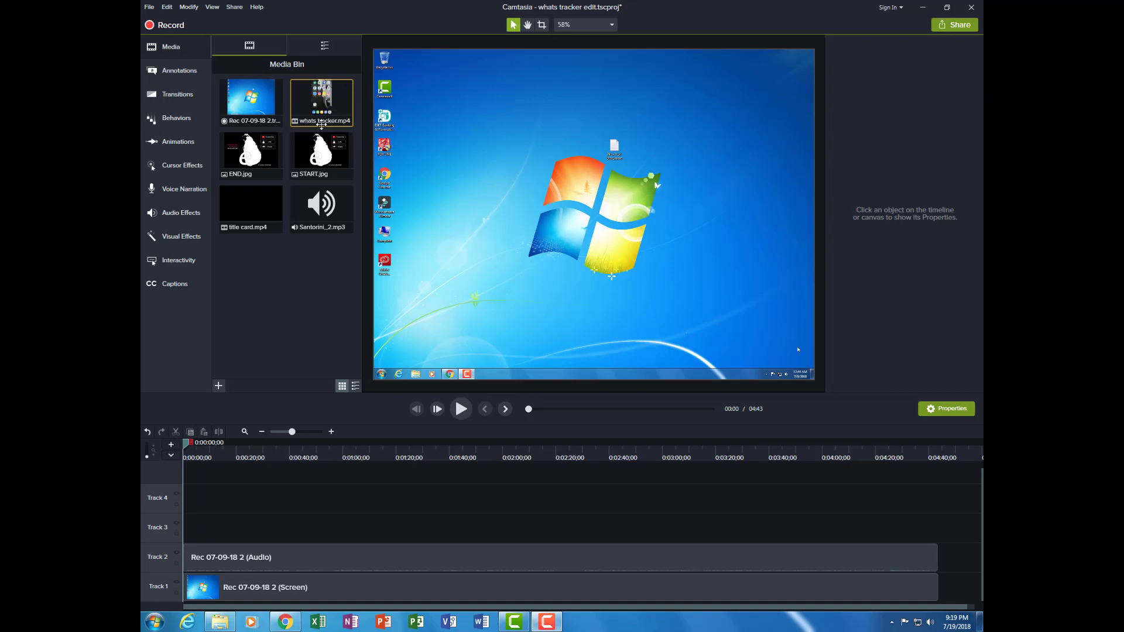
# Step: Examine the images, title card and music in the media bin, plus the recording's separate audio and screen clips on the timeline
pyautogui.click(266, 158)
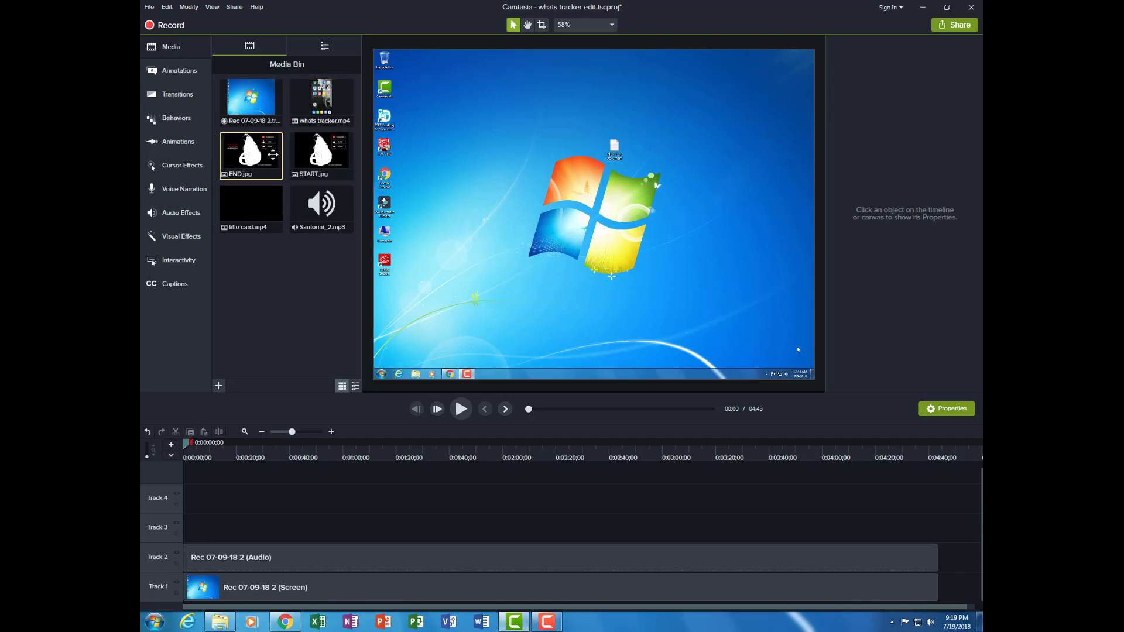
pyautogui.click(334, 156)
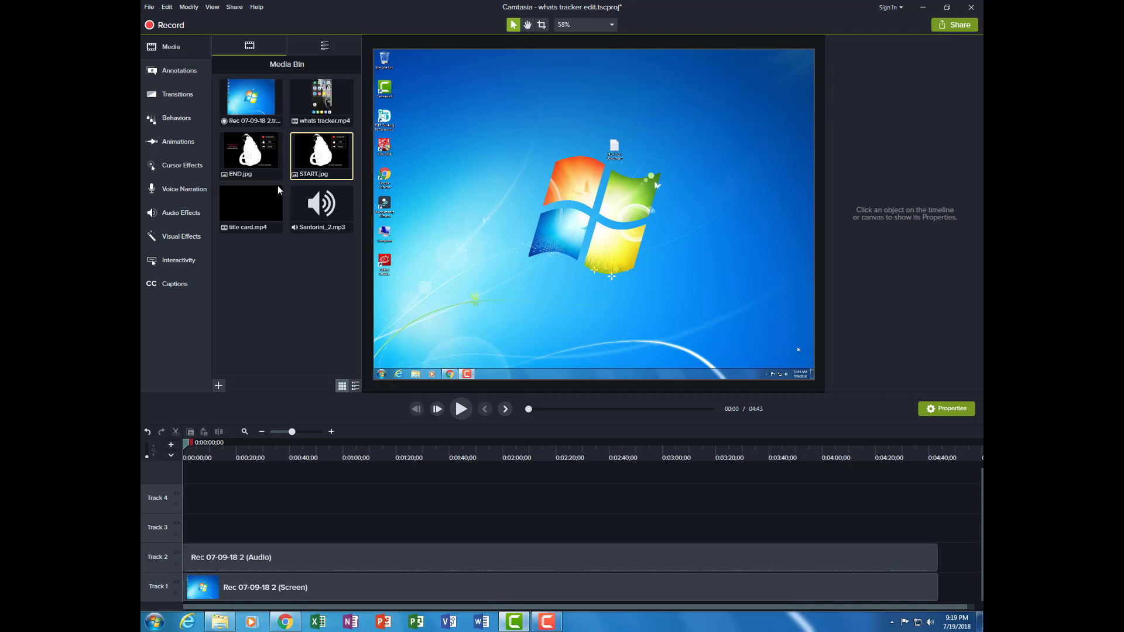
pyautogui.click(255, 202)
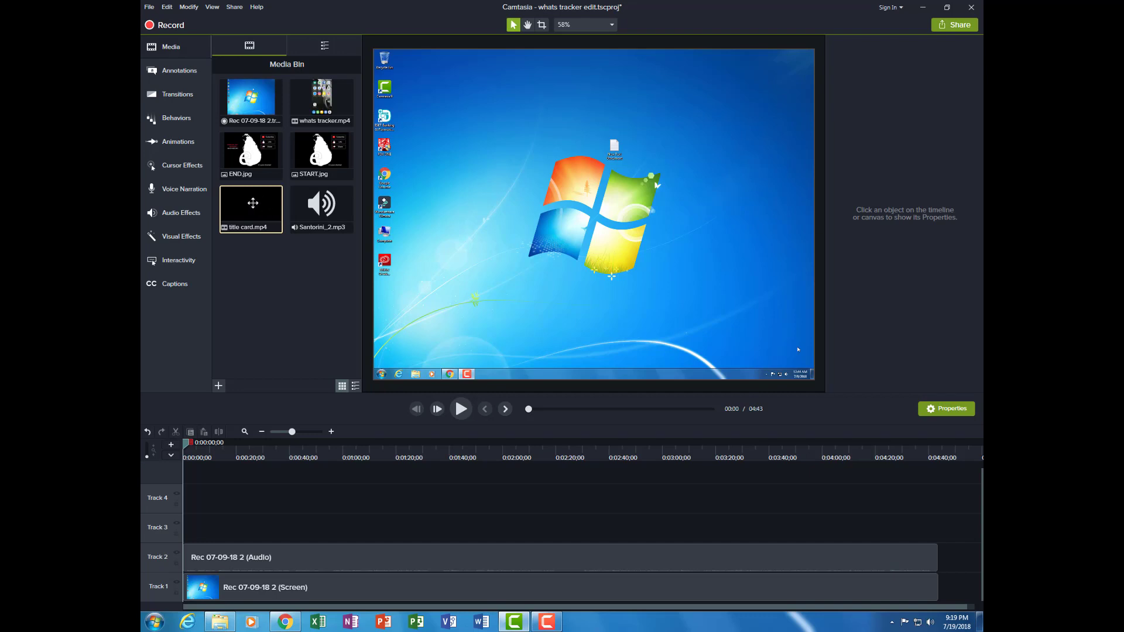
pyautogui.click(331, 223)
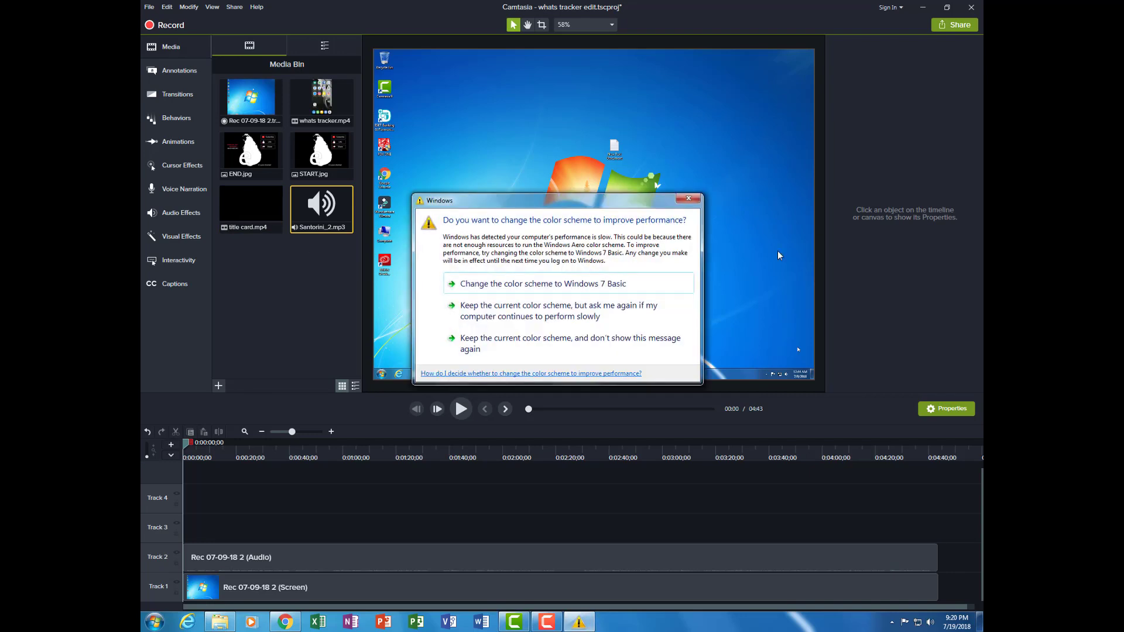
pyautogui.click(689, 198)
pyautogui.click(469, 582)
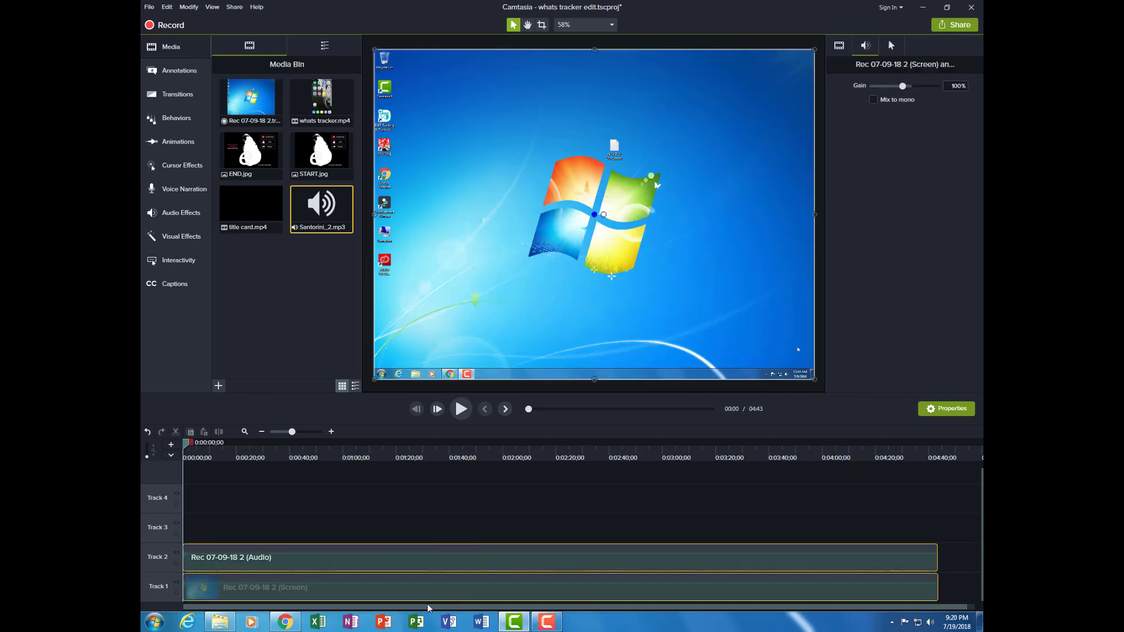
pyautogui.click(391, 564)
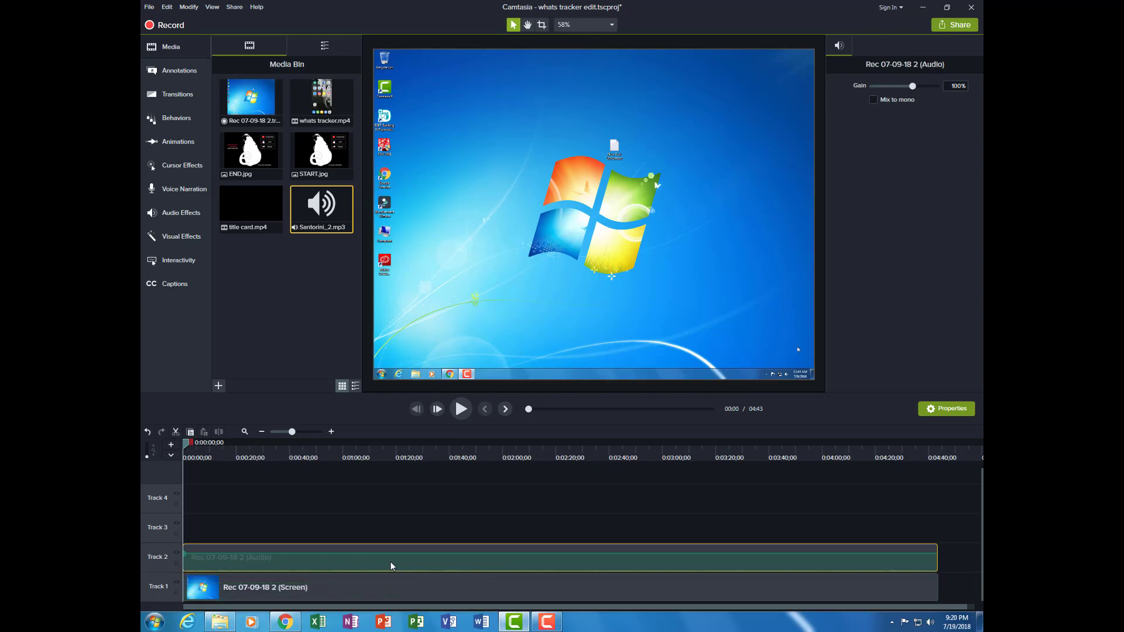
pyautogui.click(353, 585)
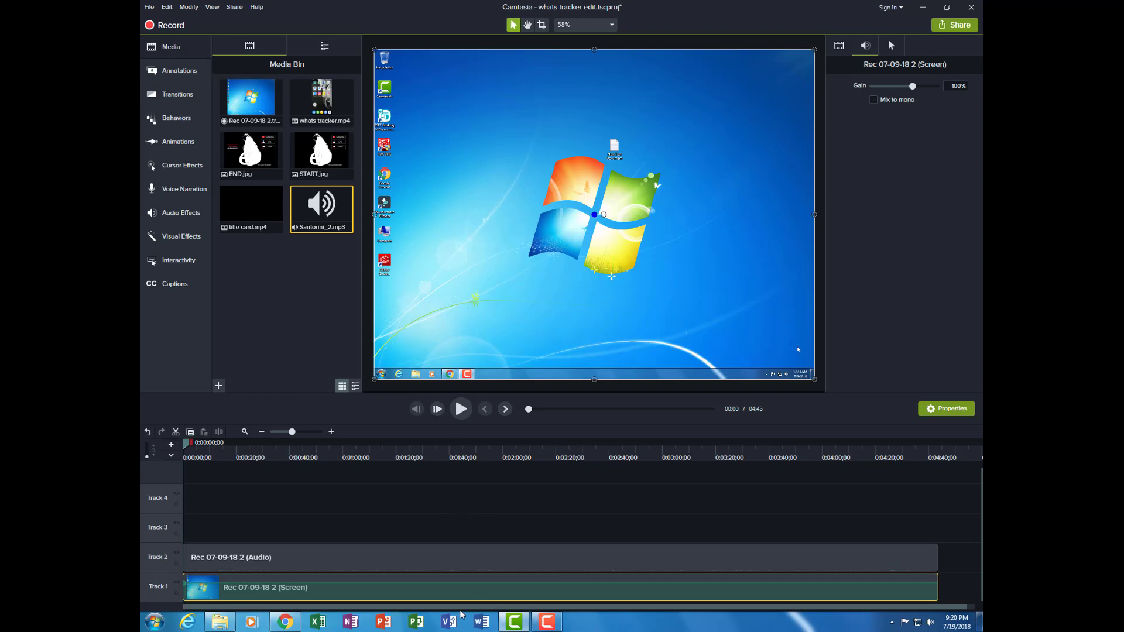
pyautogui.click(365, 569)
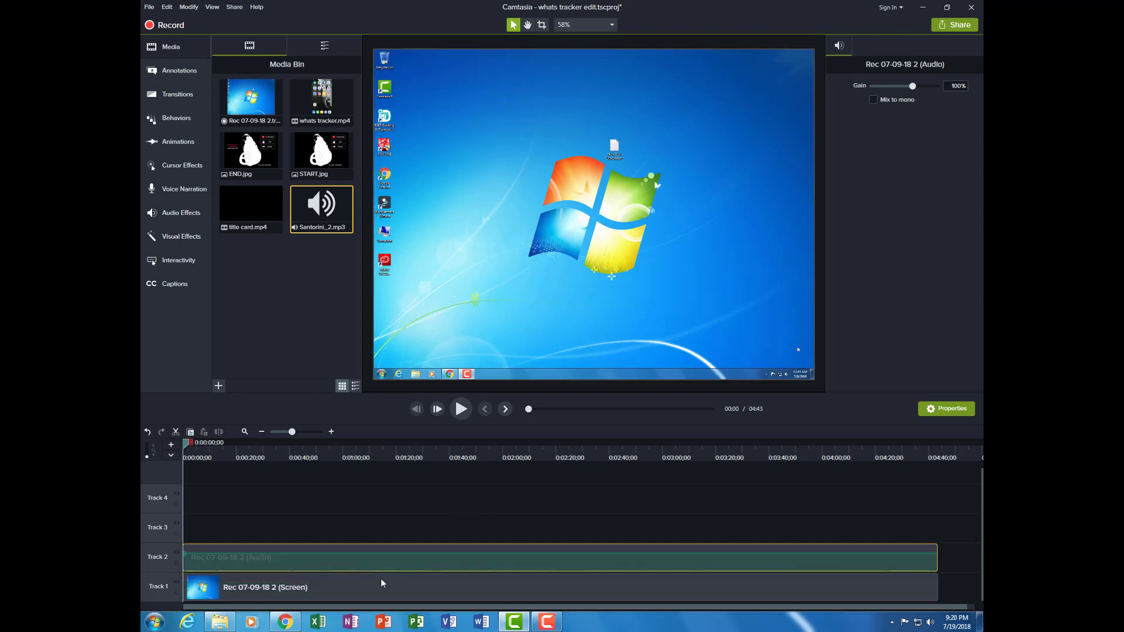
# Step: Set the project's canvas dimensions to 1080p HD (1920x1080) and apply the change
pyautogui.click(606, 25)
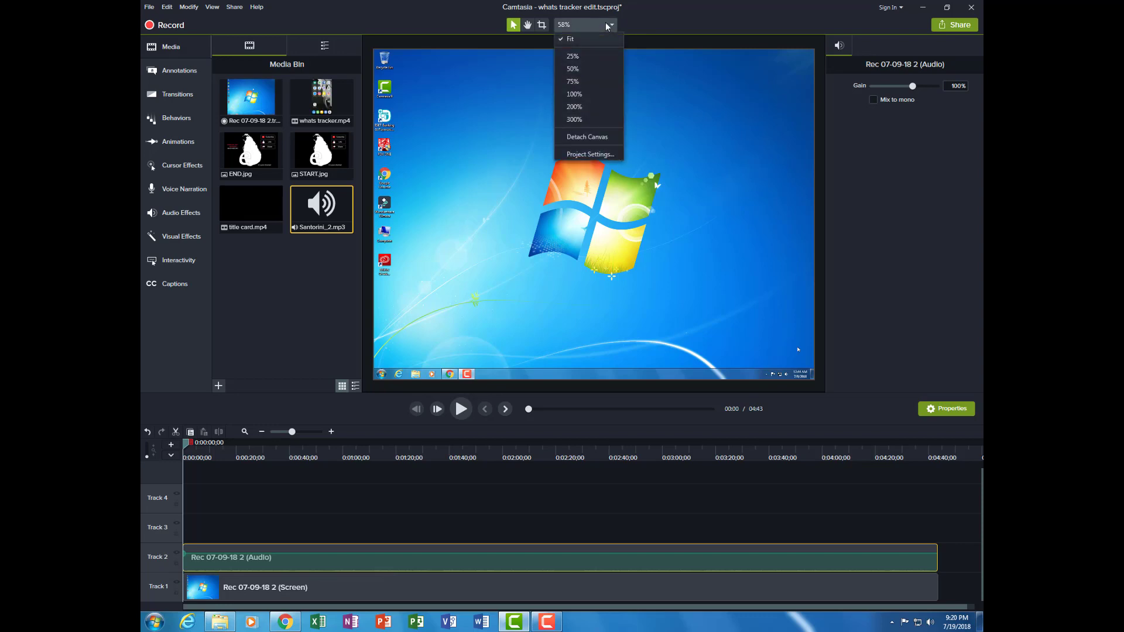
pyautogui.click(601, 152)
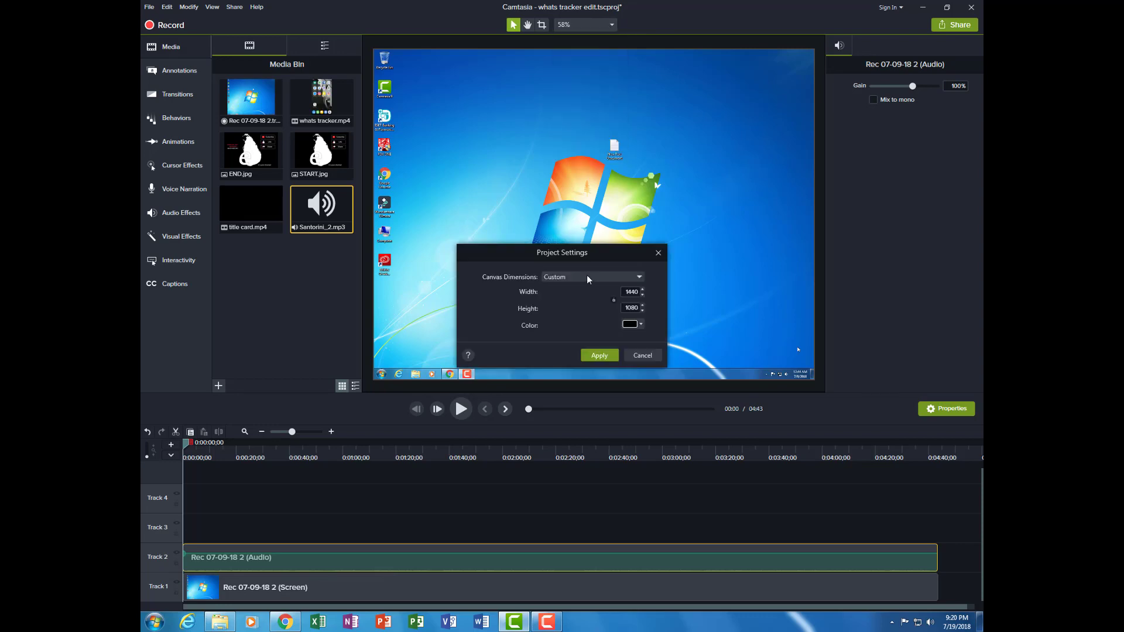
pyautogui.click(588, 278)
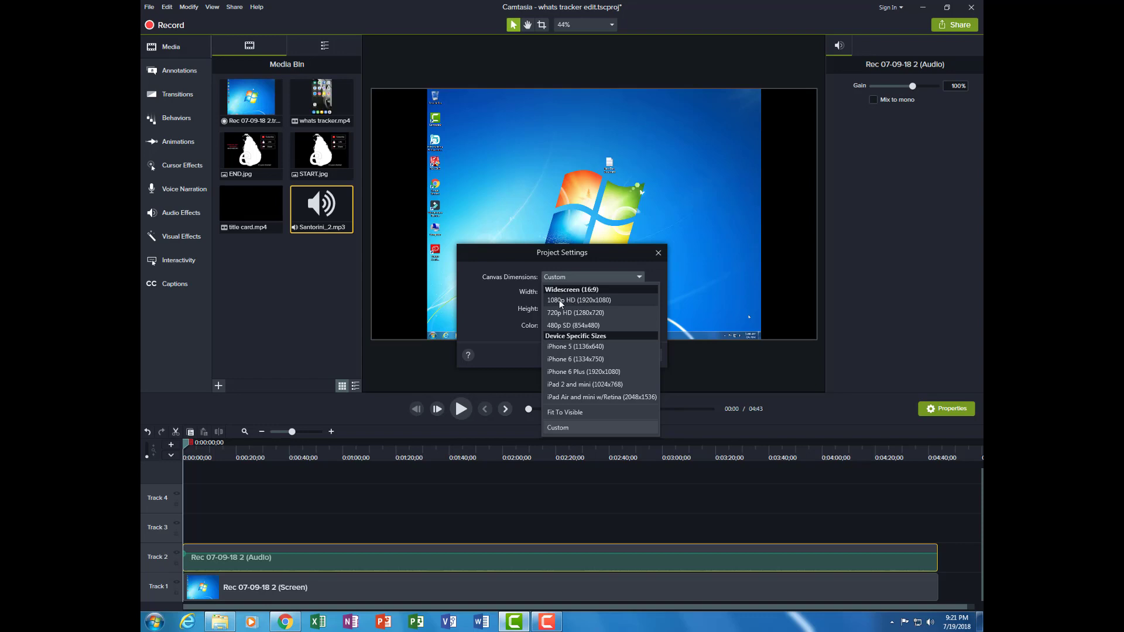
pyautogui.click(560, 301)
pyautogui.click(604, 355)
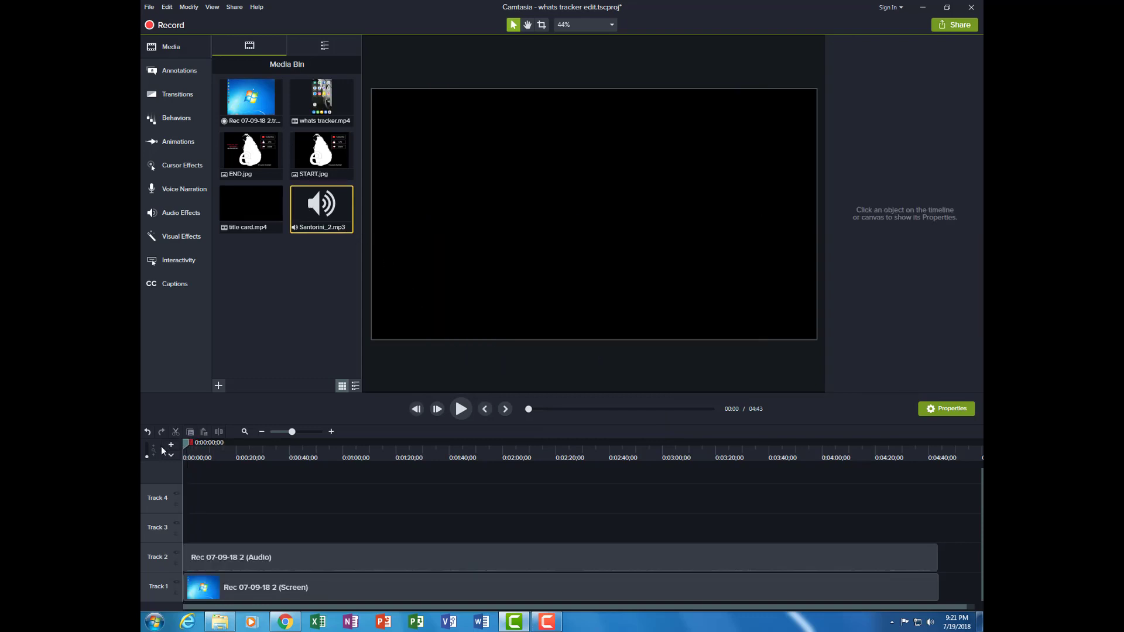
# Step: Apply the Volume Leveling effect to the Rec 07-09-18 2 audio clip on Track 2 with High volume variation
pyautogui.click(344, 563)
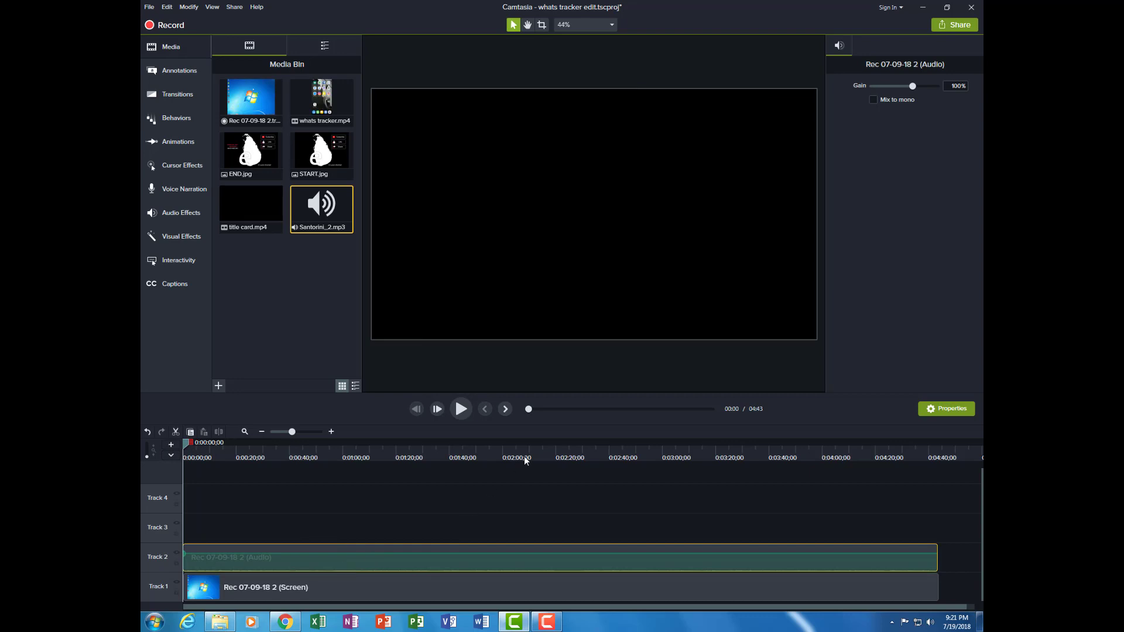
pyautogui.click(412, 518)
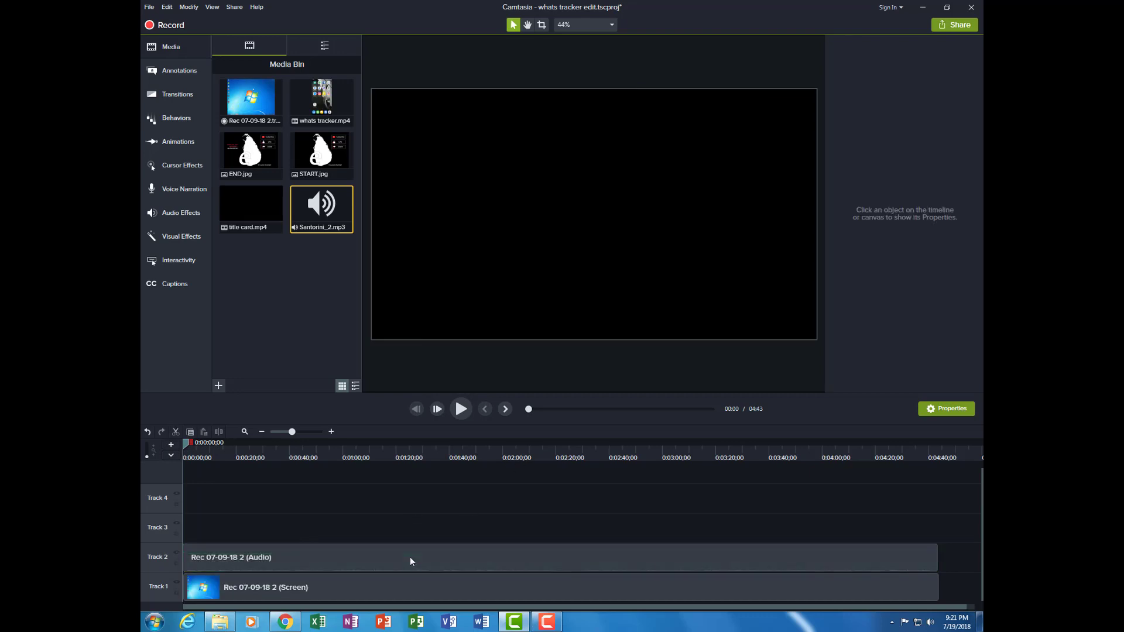
pyautogui.click(410, 558)
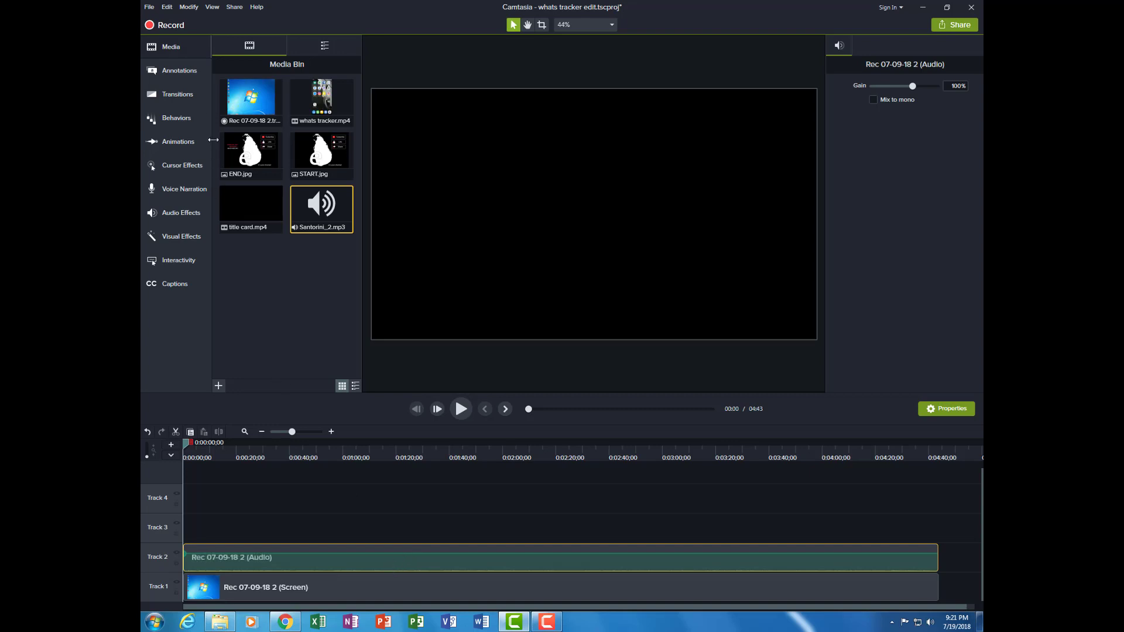
pyautogui.click(190, 214)
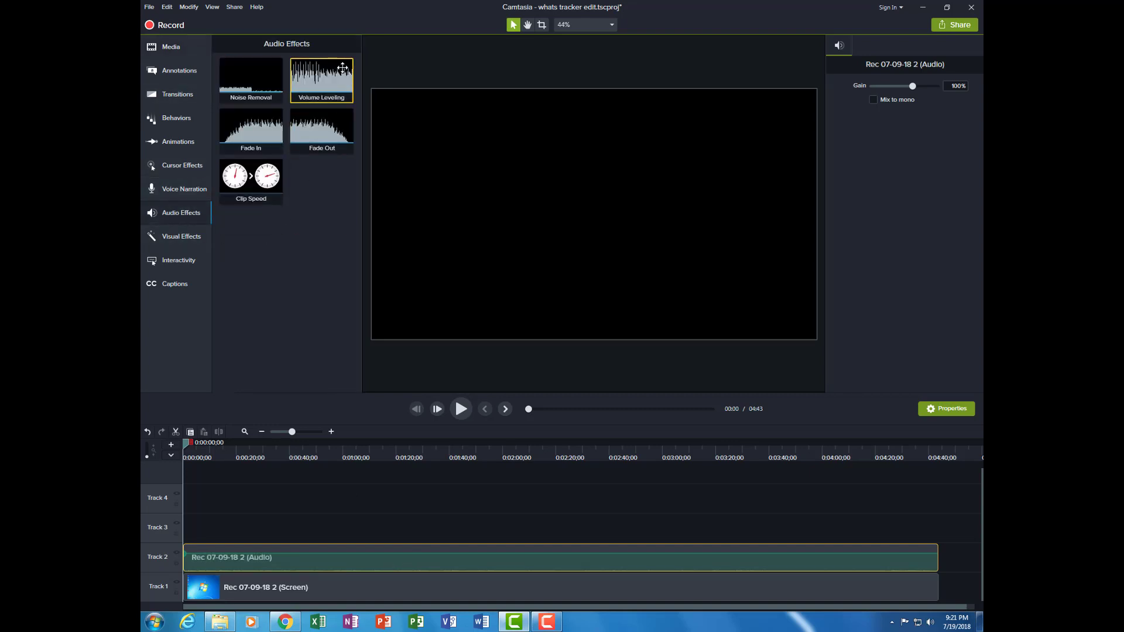
pyautogui.moveTo(342, 68); pyautogui.dragTo(344, 552)
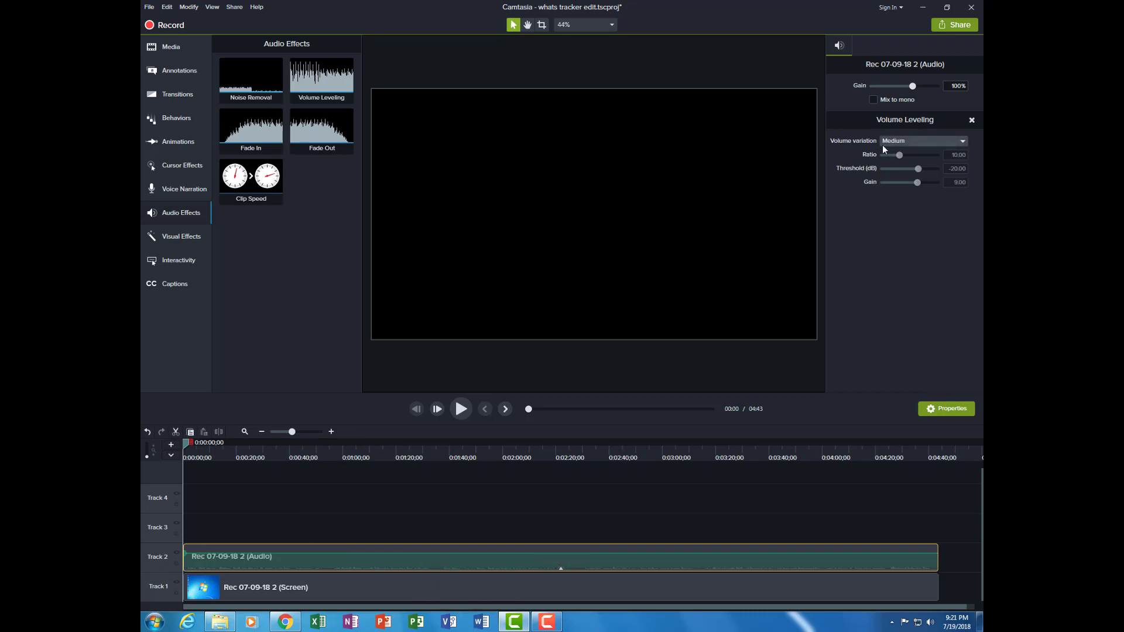
pyautogui.click(925, 138)
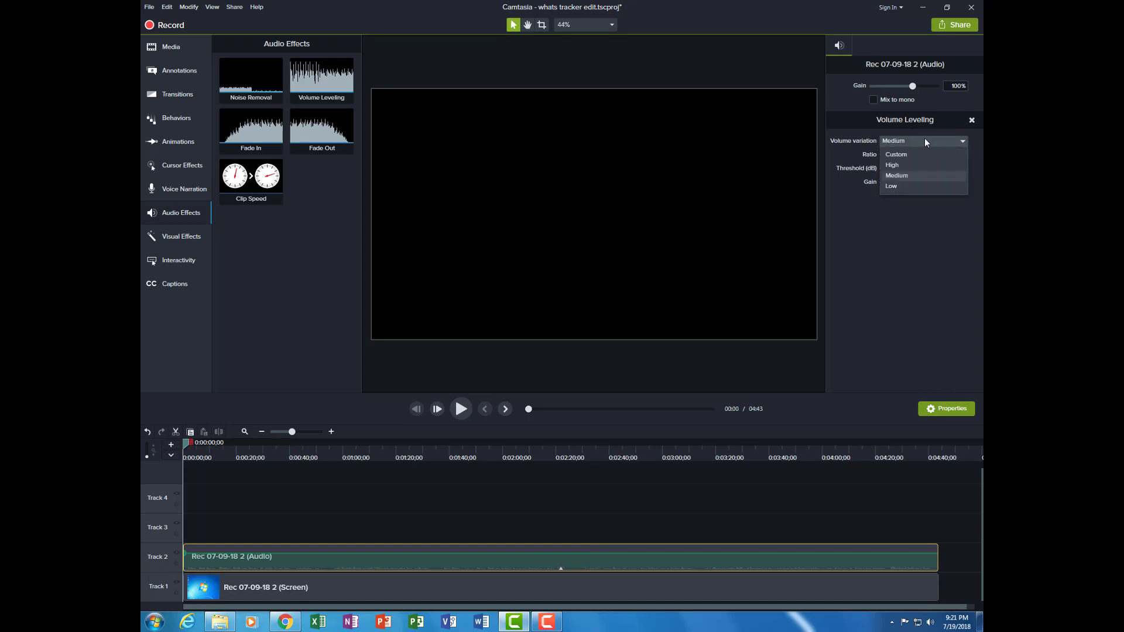
pyautogui.click(906, 165)
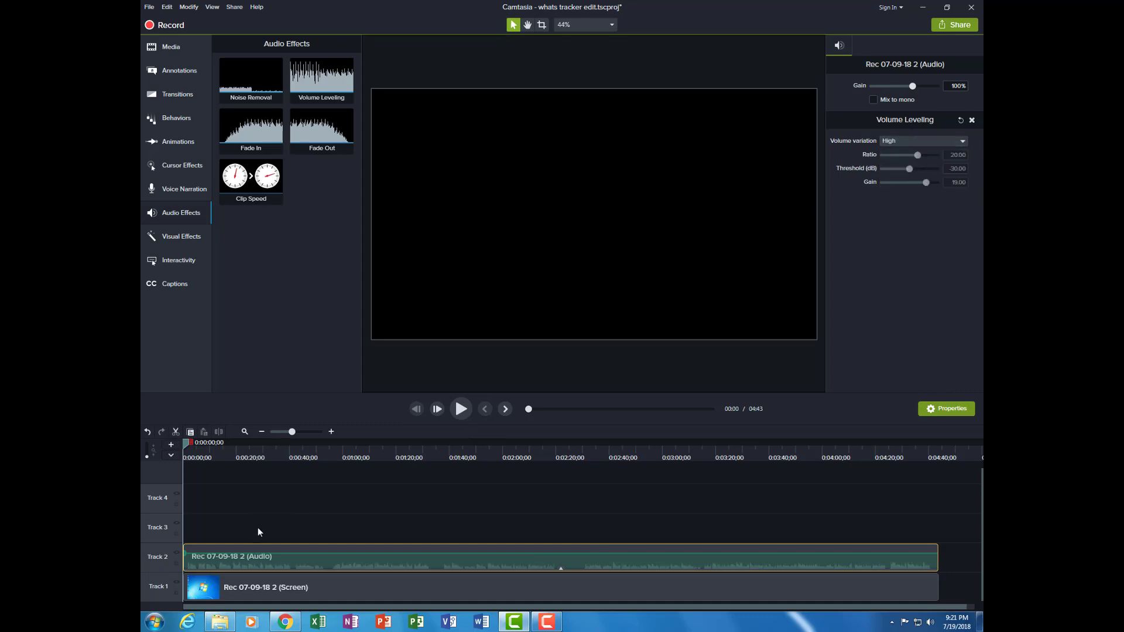
# Step: Play the opening seconds twice to check the leveled audio, returning the playhead to the start each time
pyautogui.click(460, 410)
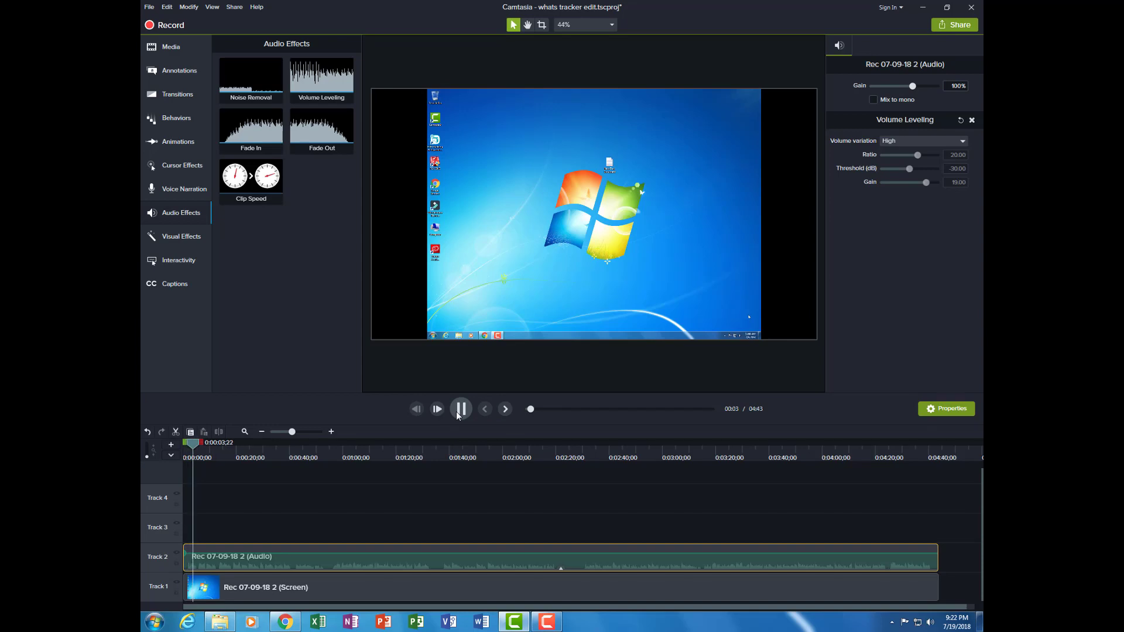
pyautogui.click(457, 412)
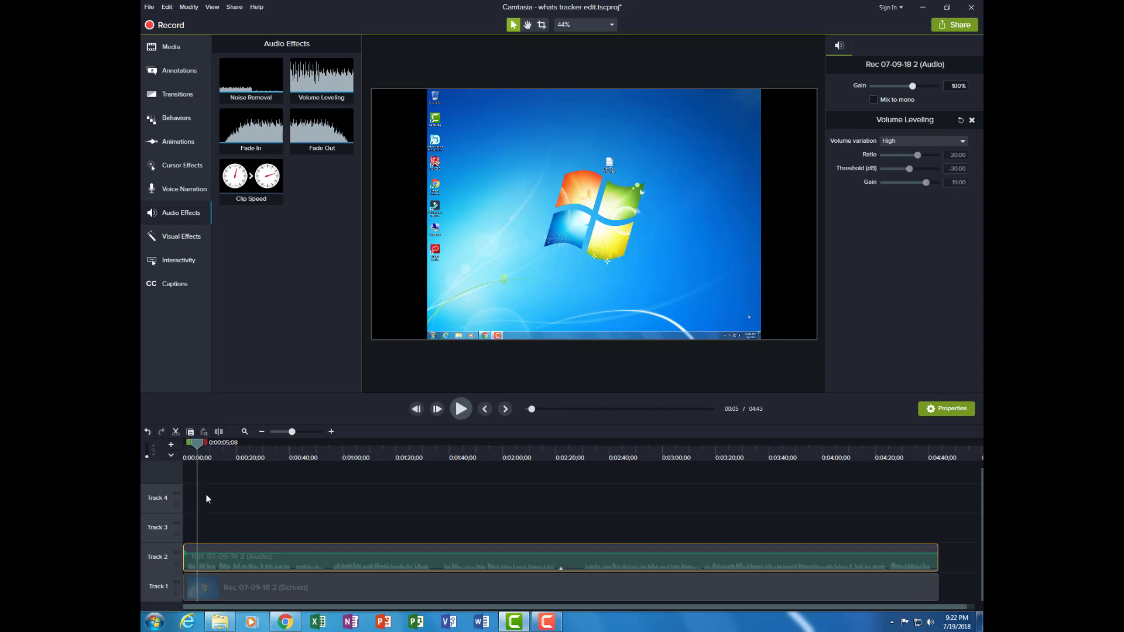
pyautogui.moveTo(199, 444); pyautogui.dragTo(174, 448)
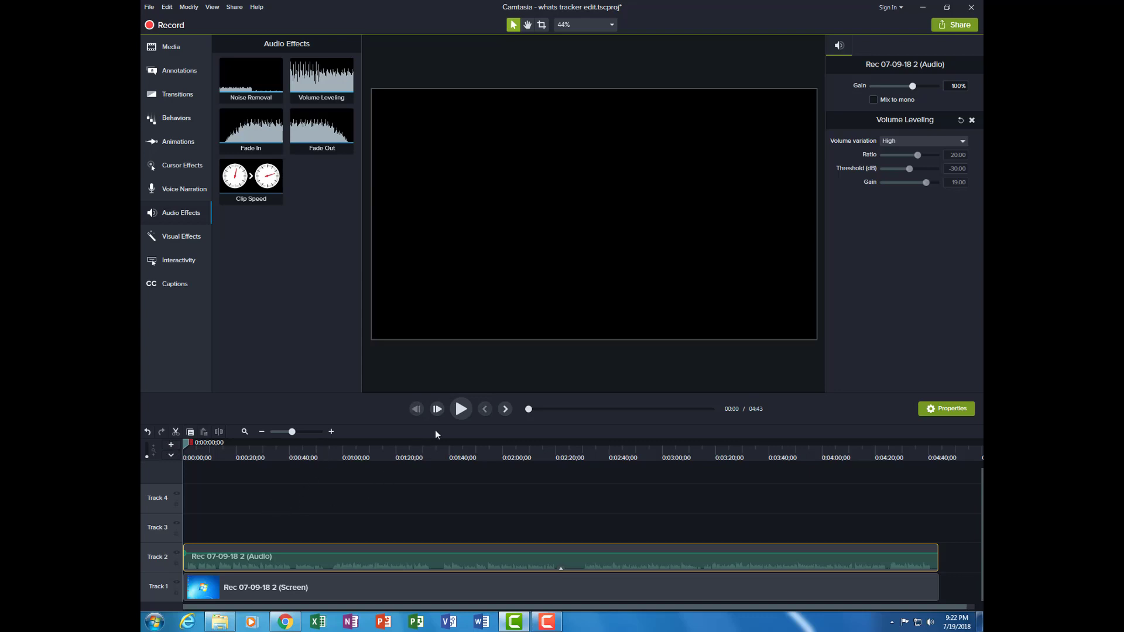
pyautogui.click(462, 409)
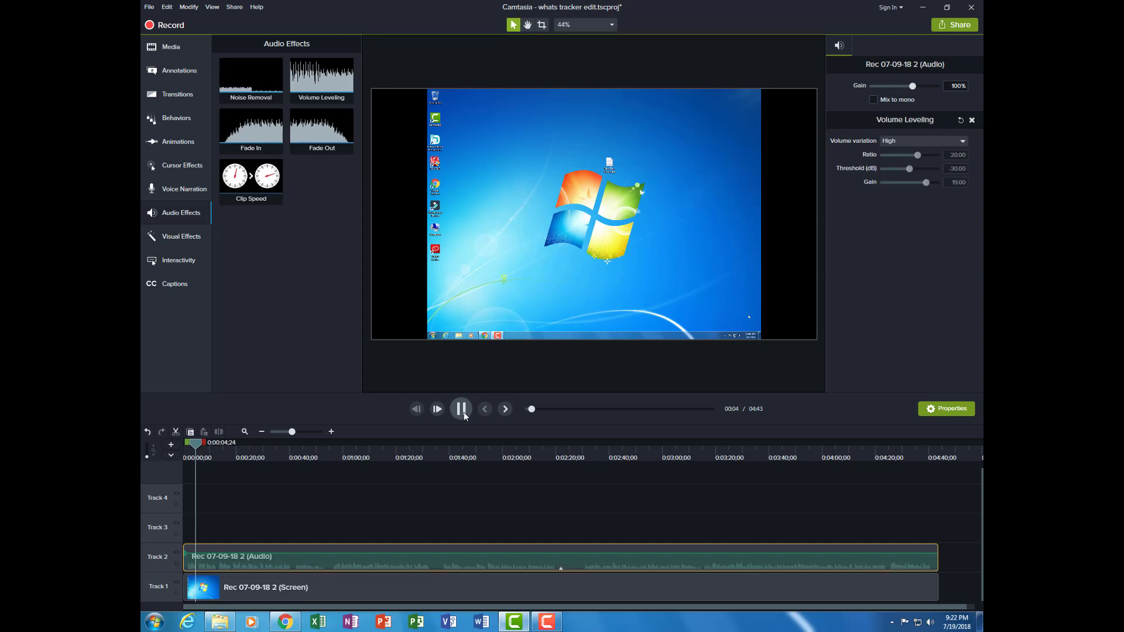
pyautogui.click(463, 409)
pyautogui.moveTo(196, 444); pyautogui.dragTo(173, 445)
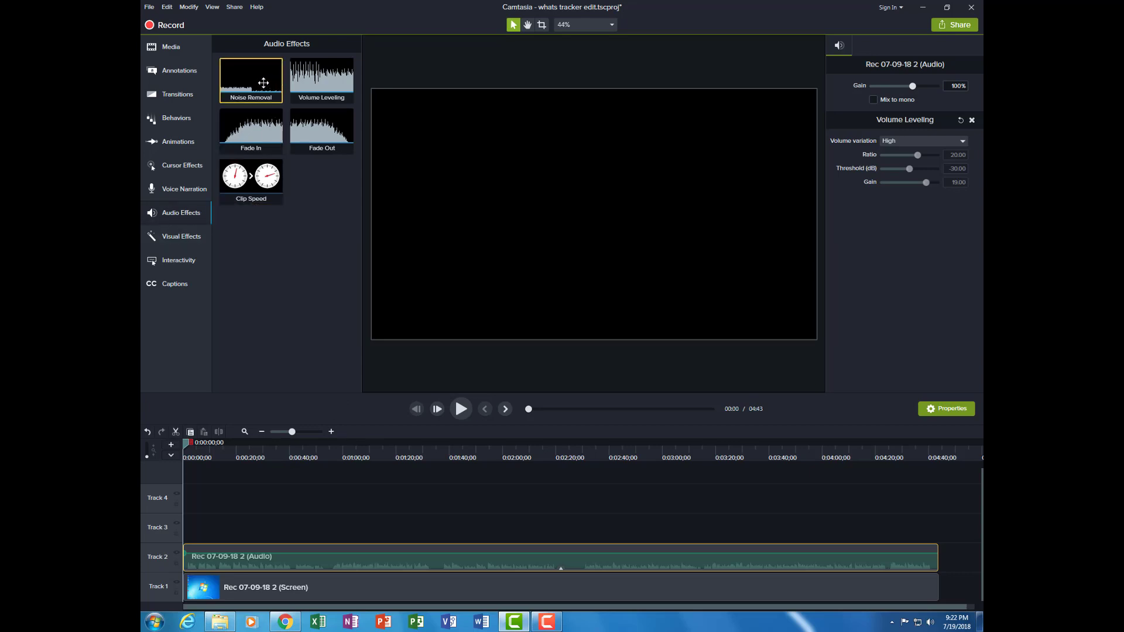
# Step: Apply the Noise Removal effect to the Track 2 audio clip, preview the opening seconds and return the playhead to the start
pyautogui.moveTo(263, 83); pyautogui.dragTo(304, 560)
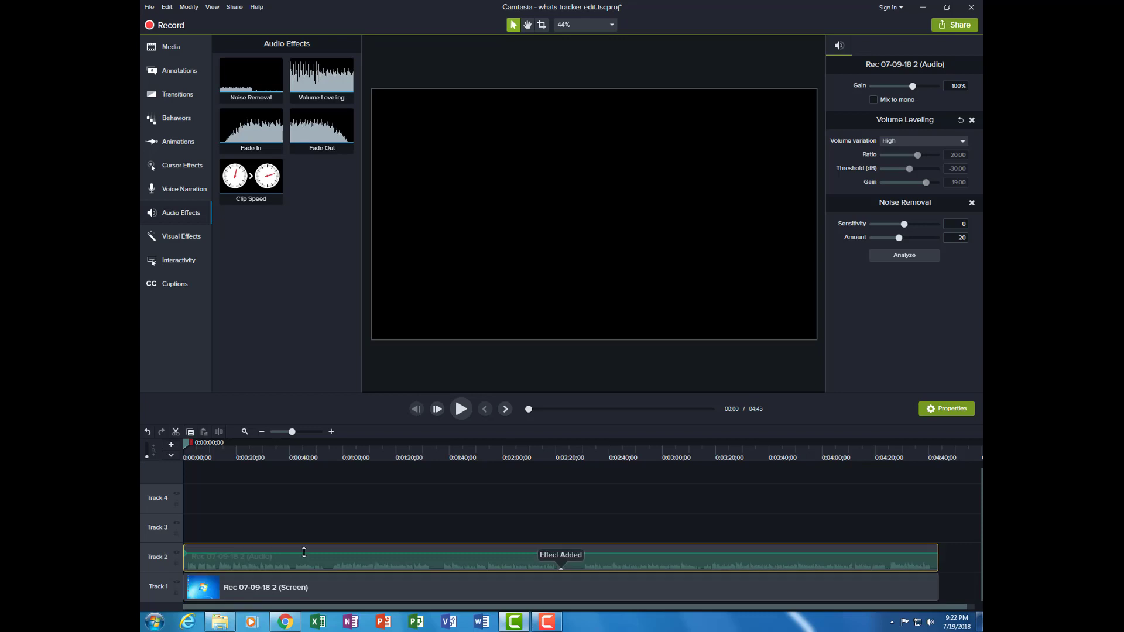
pyautogui.click(461, 410)
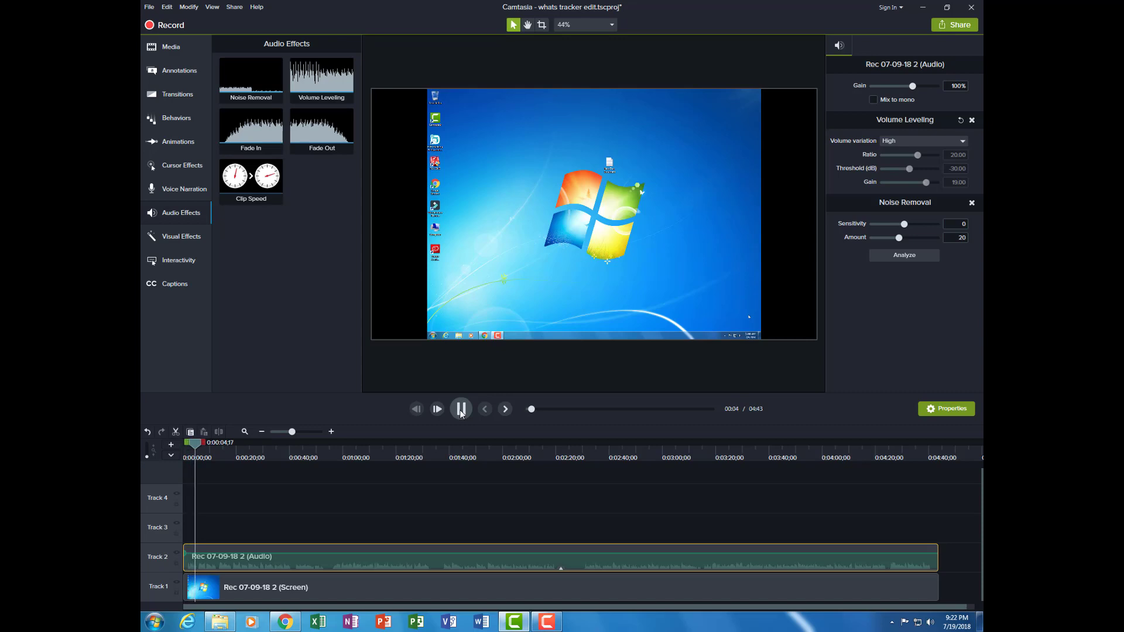
pyautogui.click(461, 409)
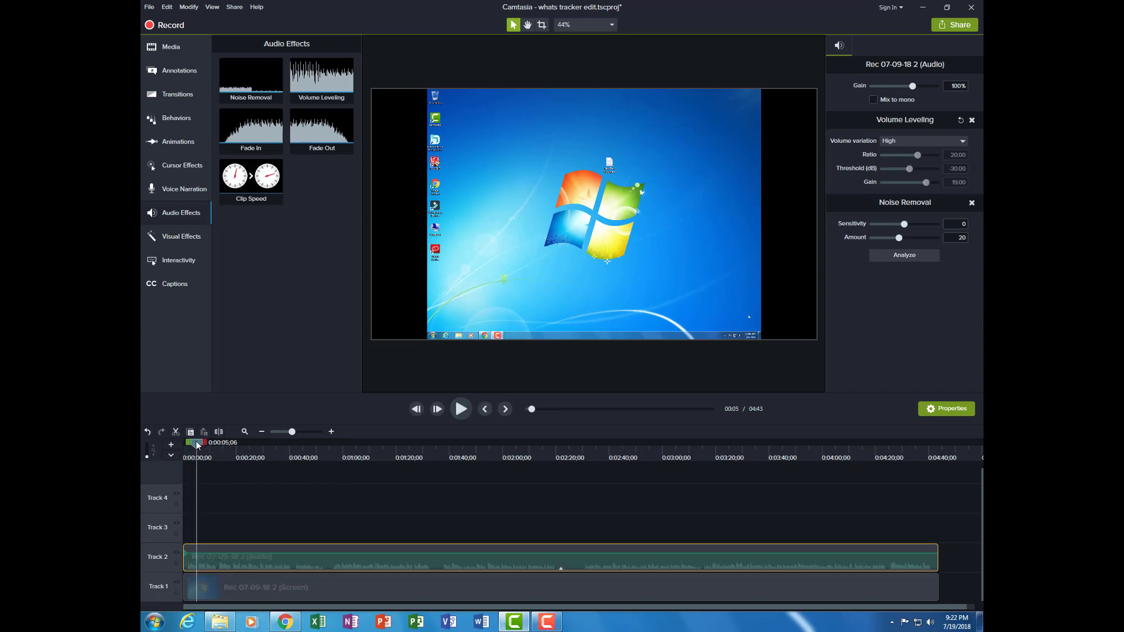
pyautogui.moveTo(198, 445); pyautogui.dragTo(165, 450)
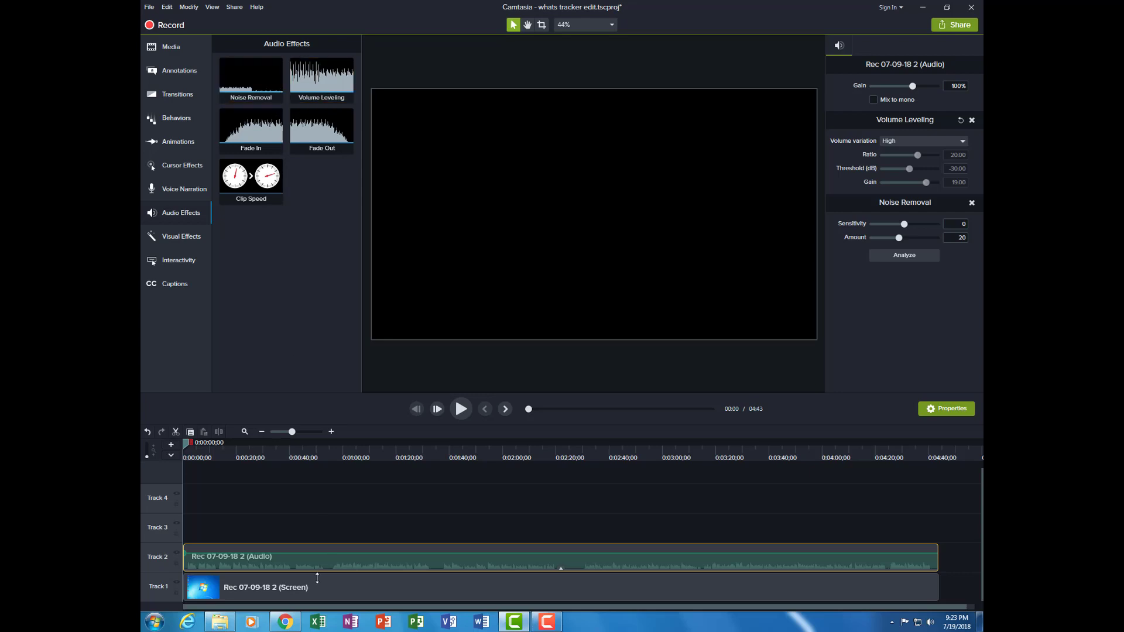
pyautogui.click(273, 526)
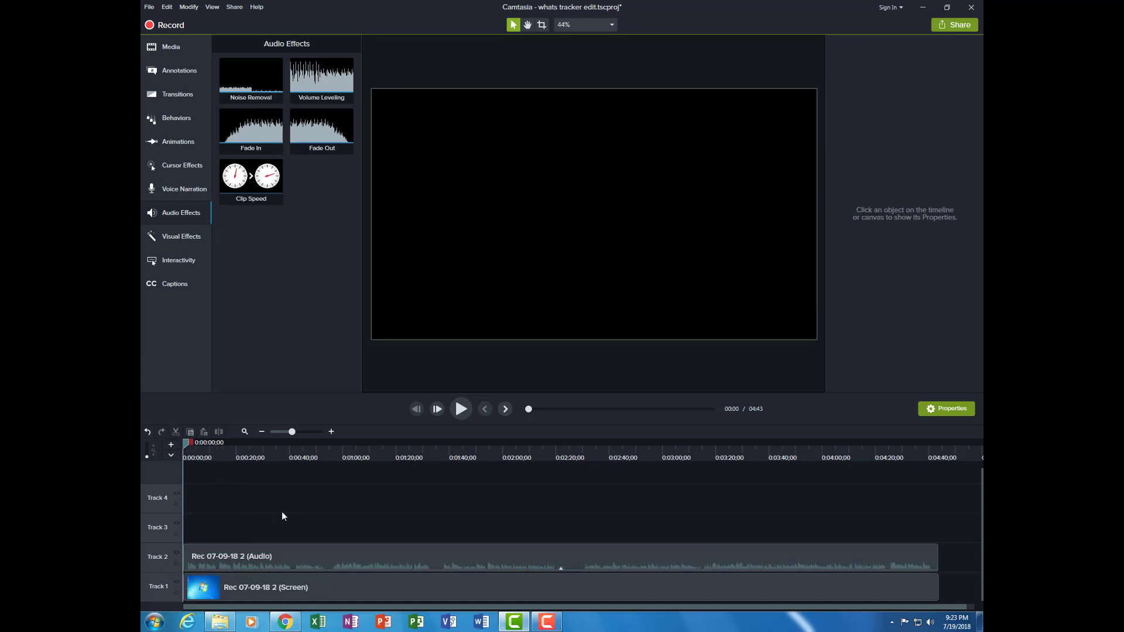
# Step: Place whats tracker.mp4 on Track 3 at the very start of the timeline and preview the opening seconds
pyautogui.click(173, 45)
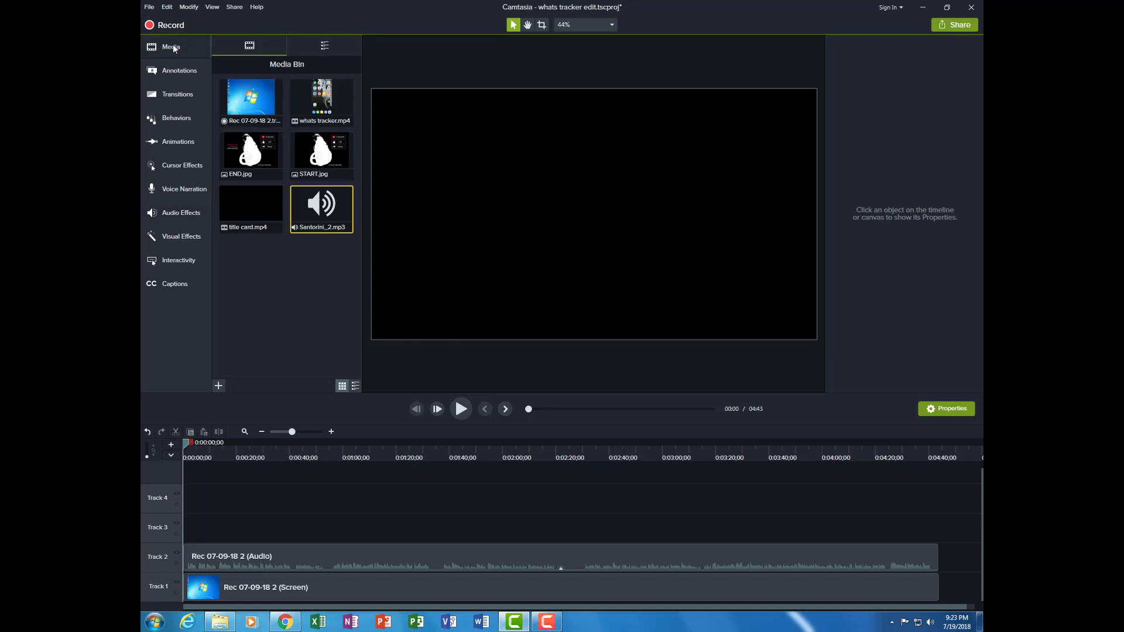
pyautogui.click(318, 112)
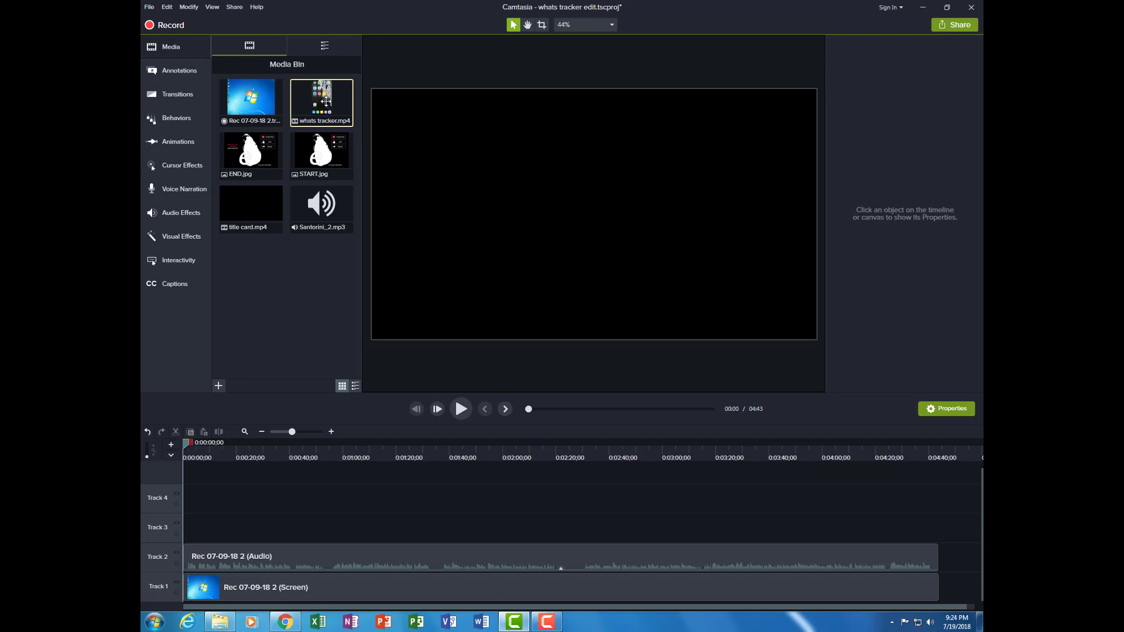
pyautogui.moveTo(326, 102); pyautogui.dragTo(221, 550)
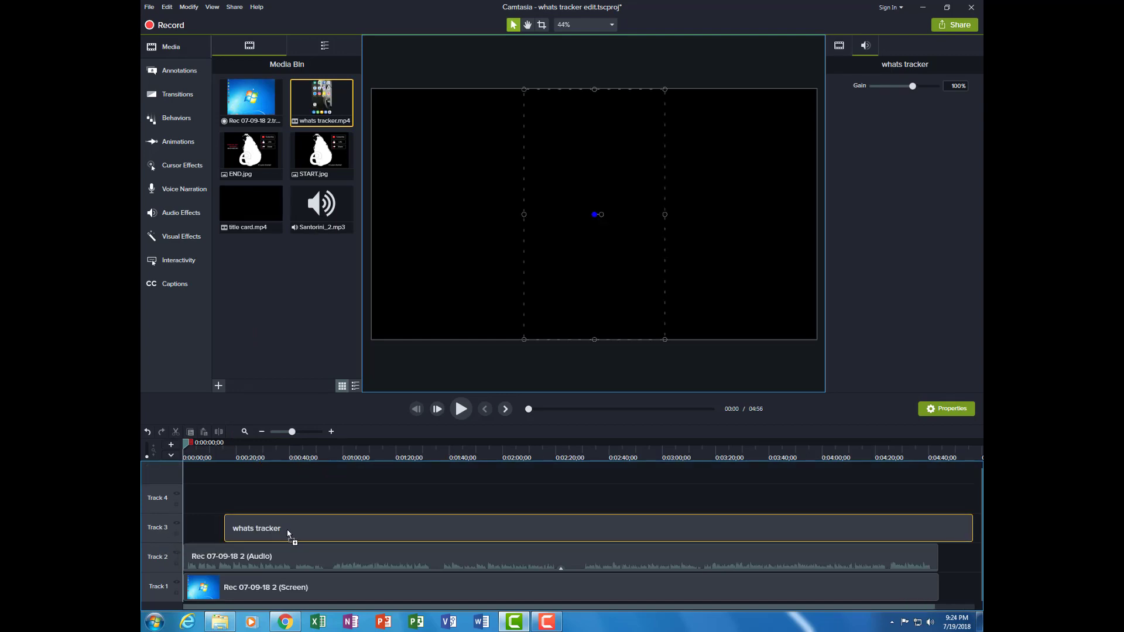
pyautogui.moveTo(288, 532); pyautogui.dragTo(248, 535)
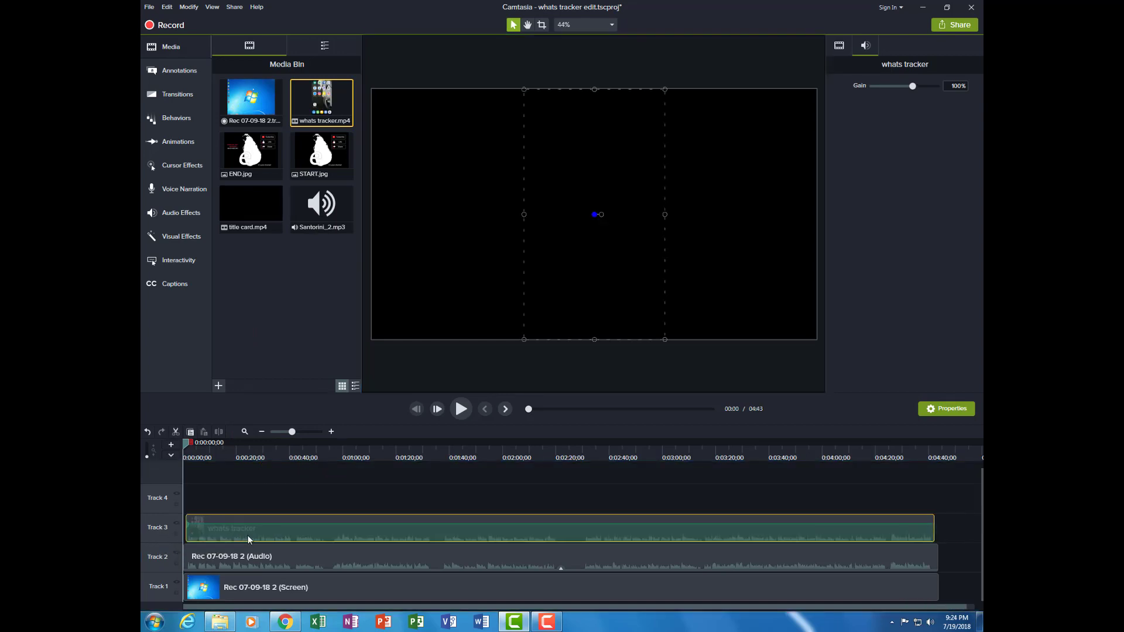
pyautogui.click(462, 409)
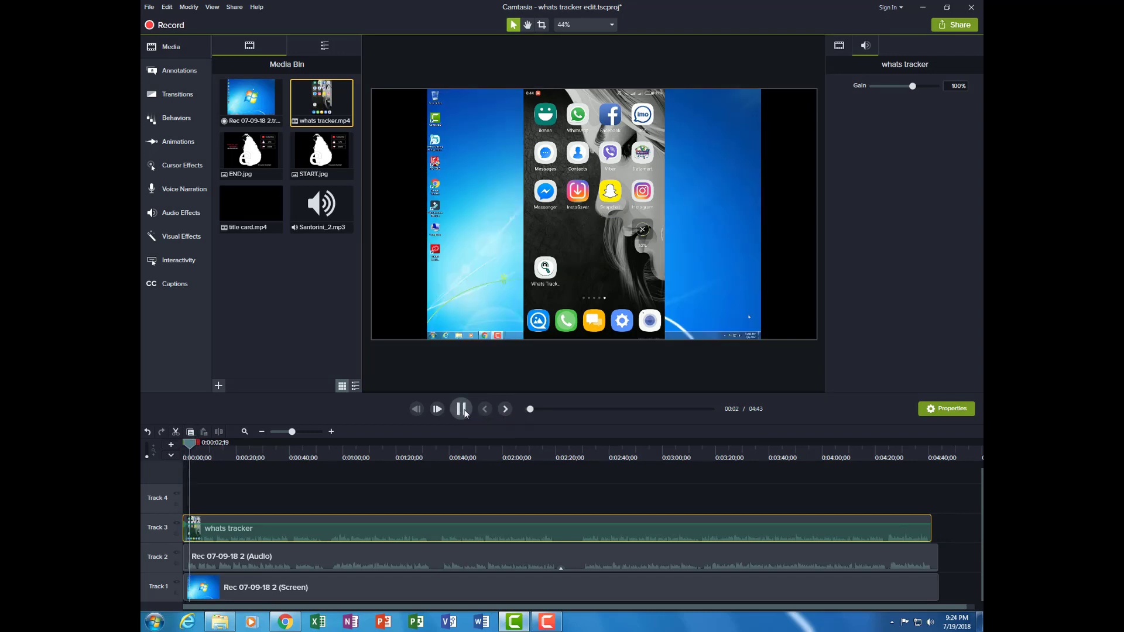
pyautogui.click(462, 410)
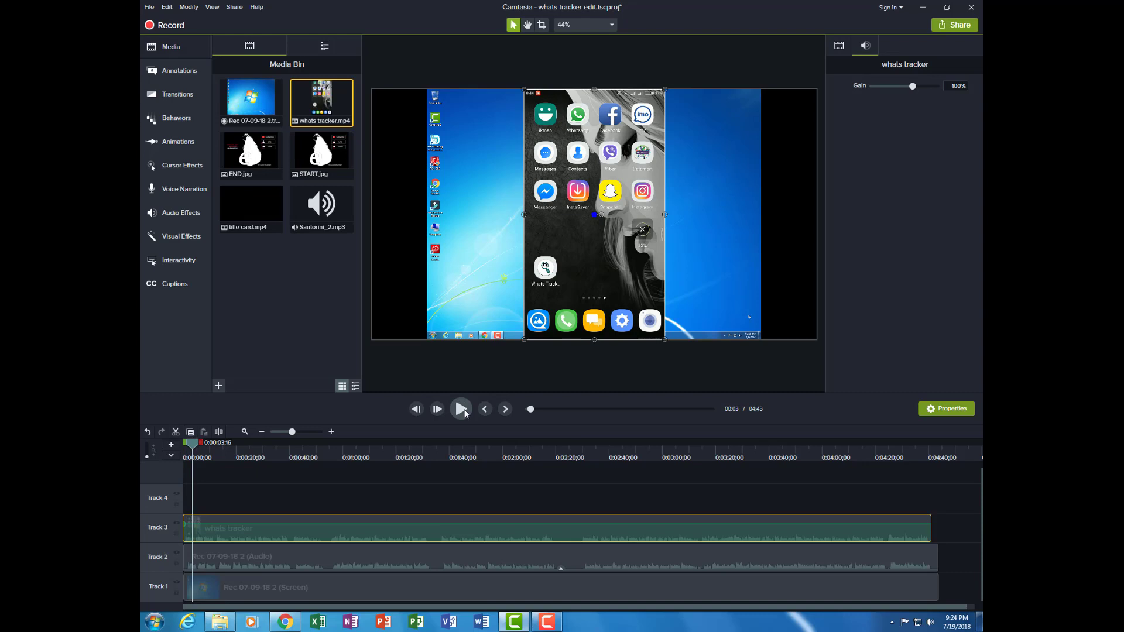
# Step: Return the playhead to the start of the timeline and delete the Rec 07-09-18 2 (Screen) clip from Track 1
pyautogui.moveTo(188, 443); pyautogui.dragTo(170, 446)
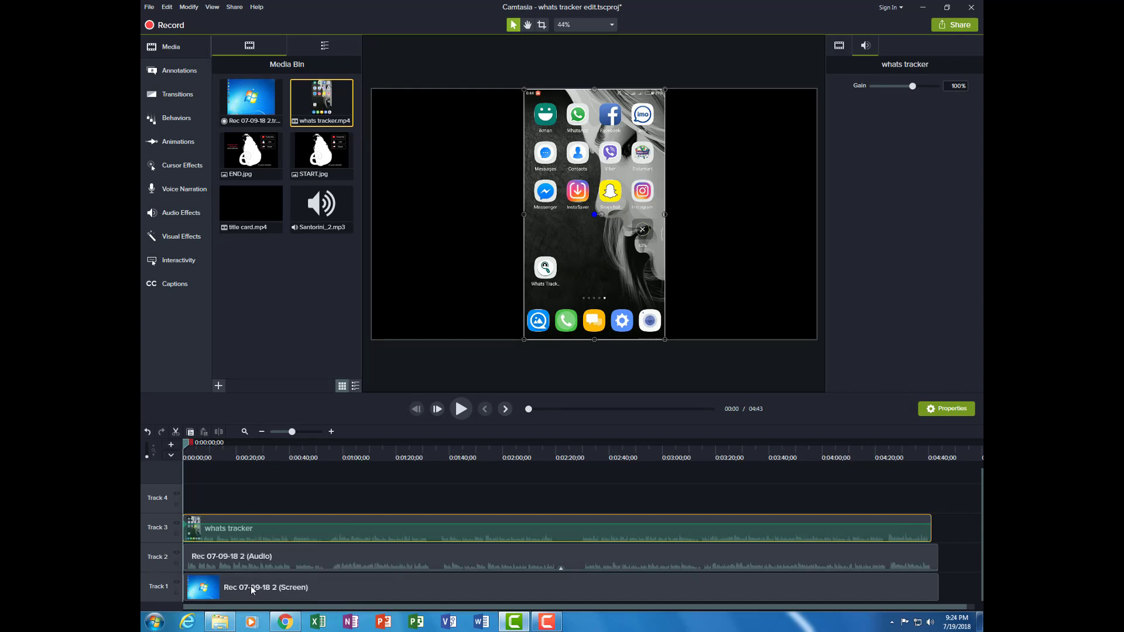
pyautogui.click(265, 588)
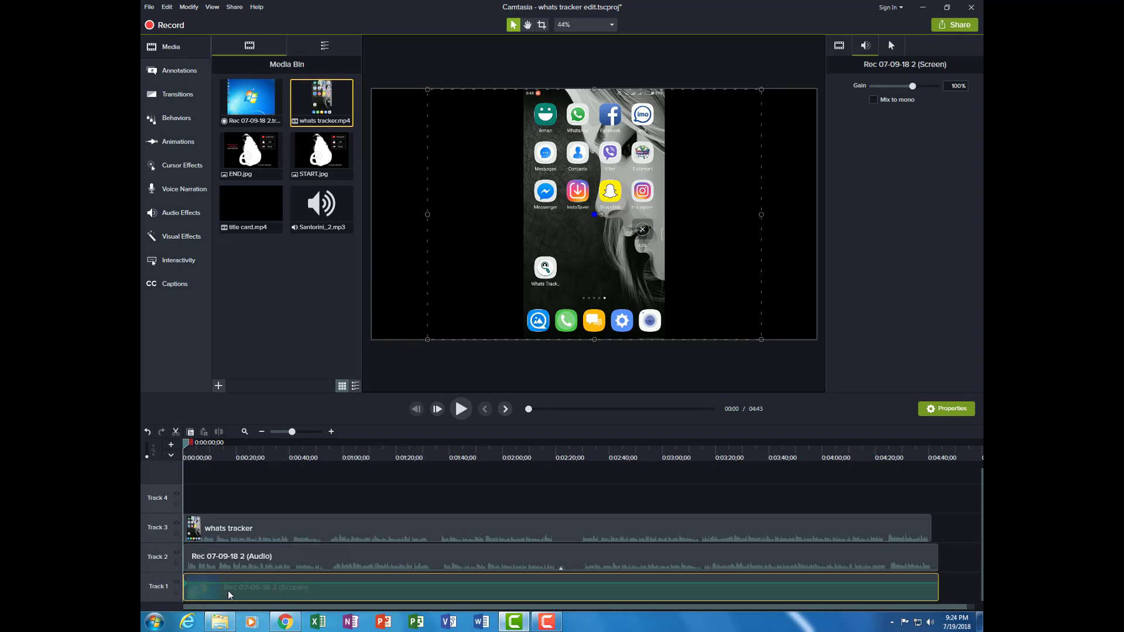
pyautogui.click(237, 567)
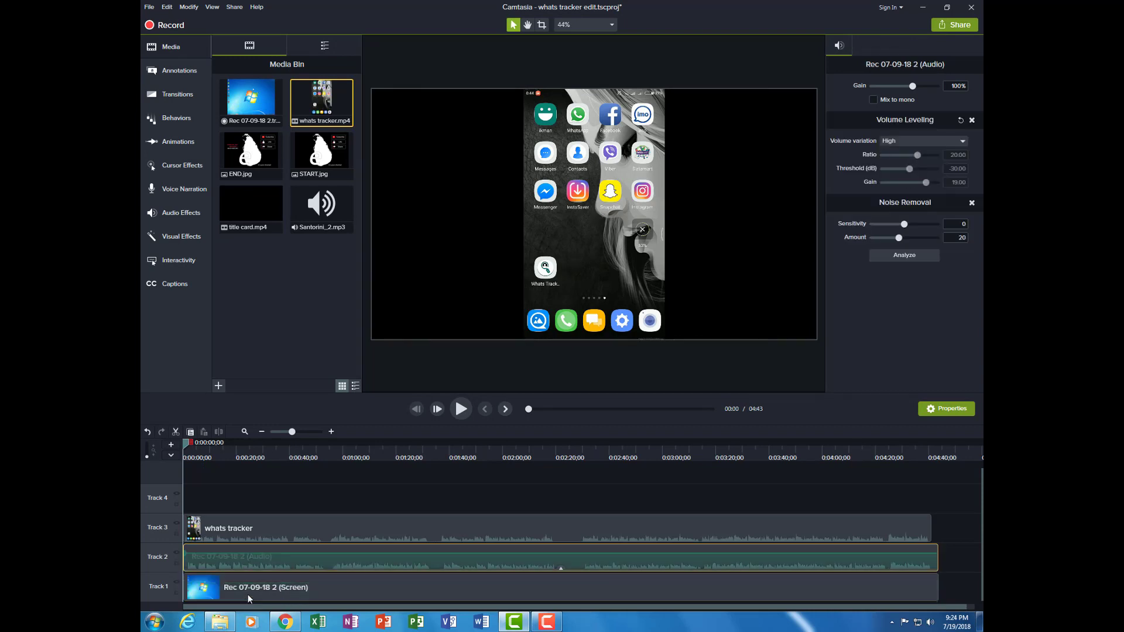
pyautogui.click(248, 594)
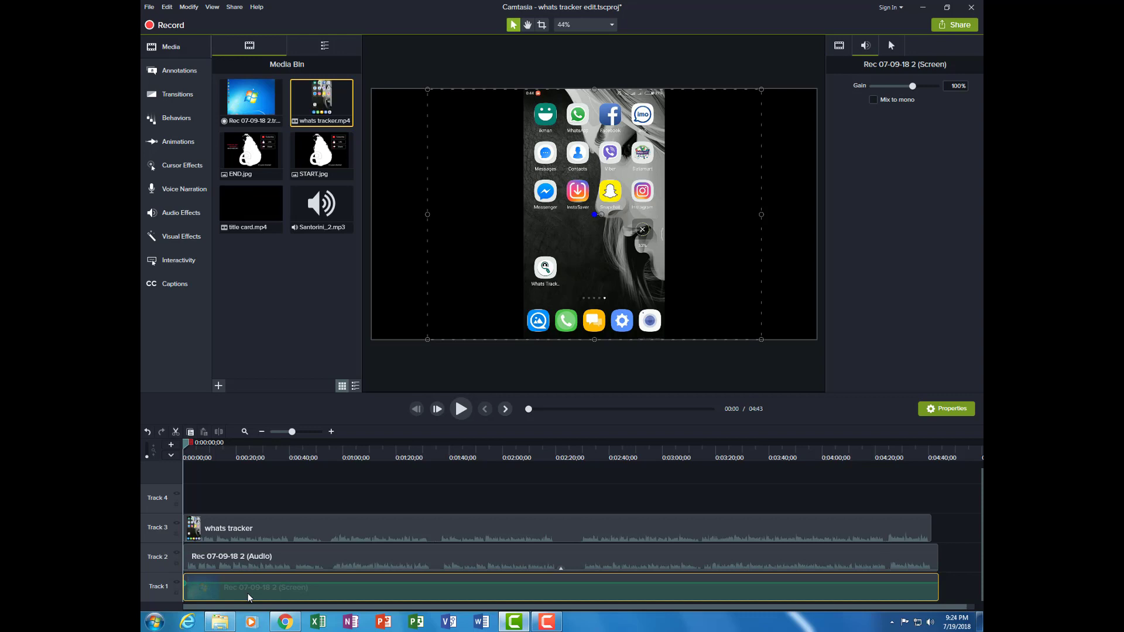
pyautogui.press('Delete')
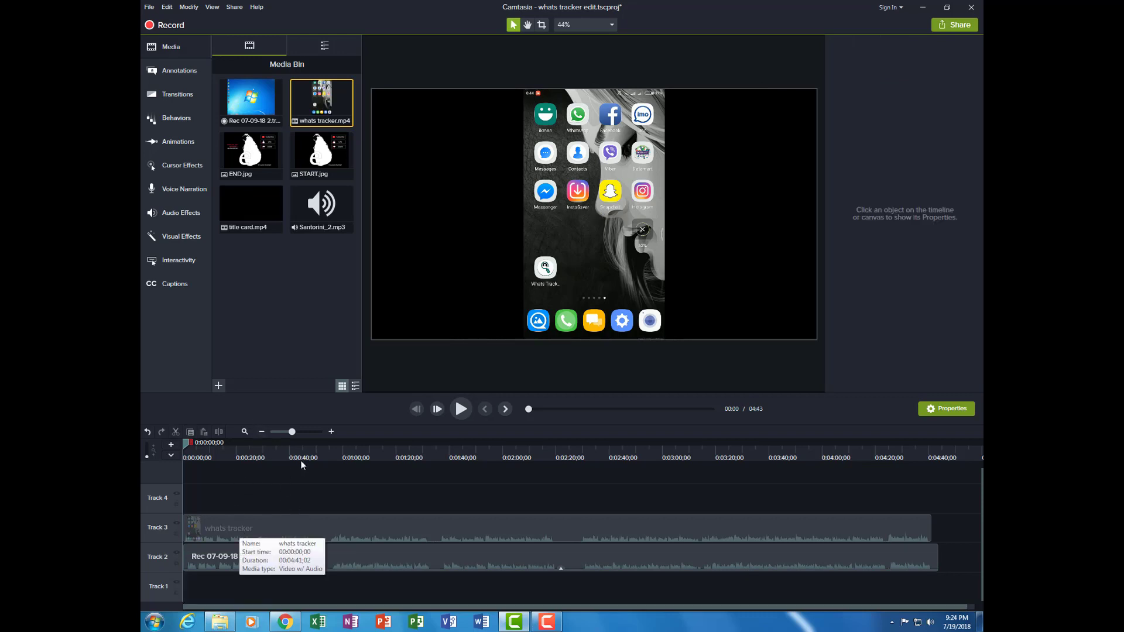
# Step: Trim under a second from the start of the whats tracker clip and about 2 seconds from the Track 2 audio, aligning both at 0:00:00;00
pyautogui.moveTo(294, 431); pyautogui.dragTo(302, 431)
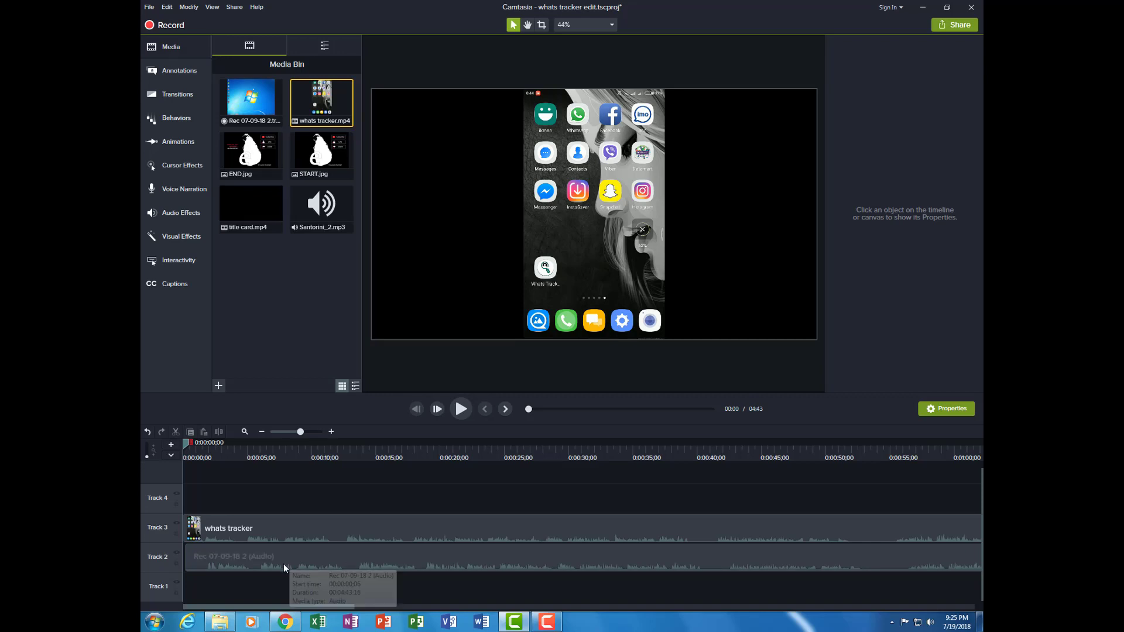
pyautogui.click(334, 557)
pyautogui.moveTo(185, 530); pyautogui.dragTo(193, 534)
pyautogui.click(193, 561)
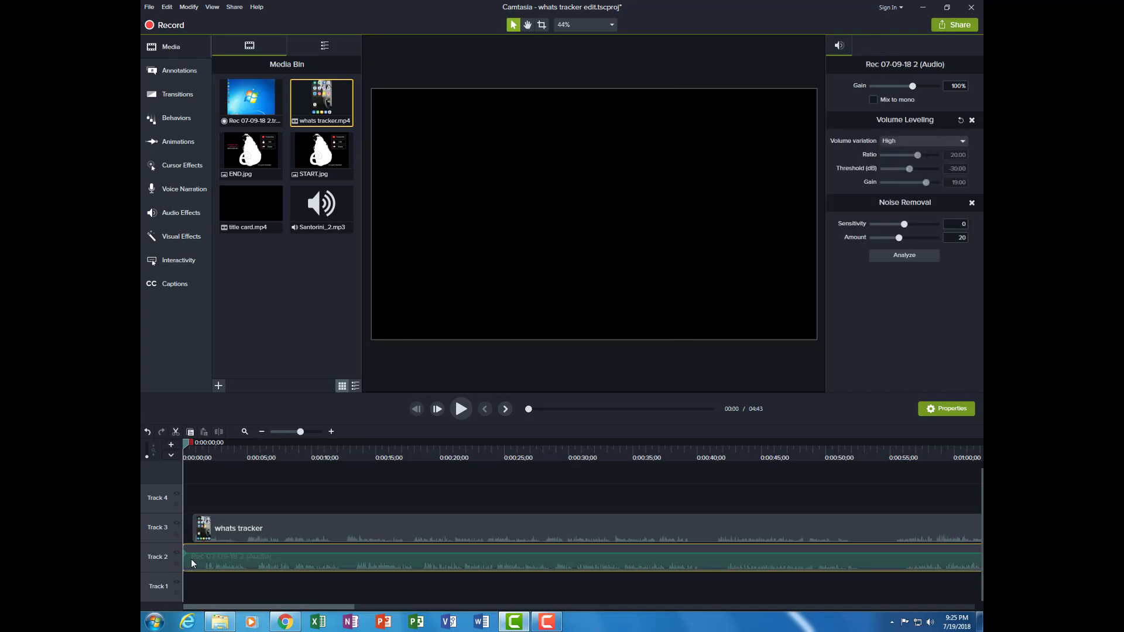
pyautogui.moveTo(185, 561); pyautogui.dragTo(211, 563)
pyautogui.click(287, 503)
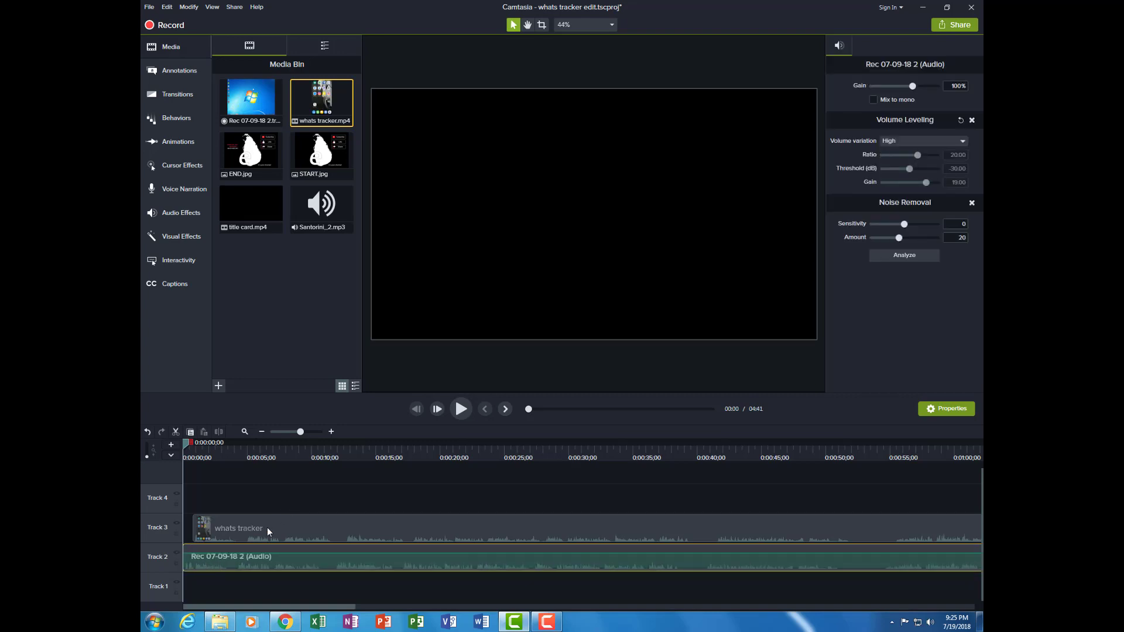
pyautogui.moveTo(267, 528); pyautogui.dragTo(212, 532)
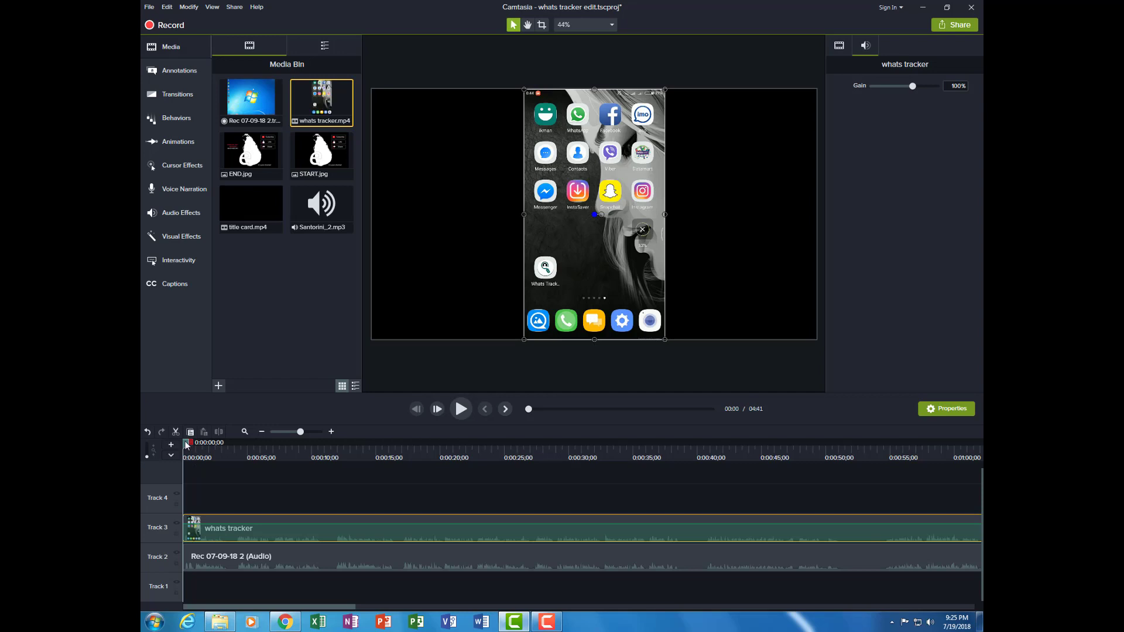
# Step: Play the opening seconds to check the sync of the two trimmed clips, then return the playhead to the start
pyautogui.click(461, 409)
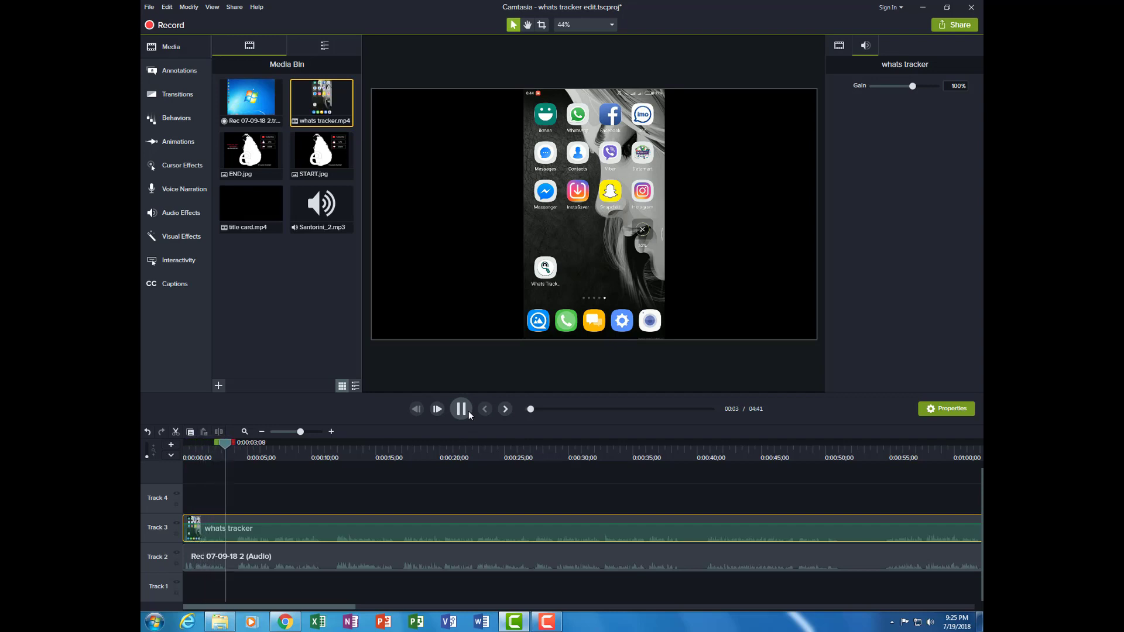
pyautogui.click(462, 410)
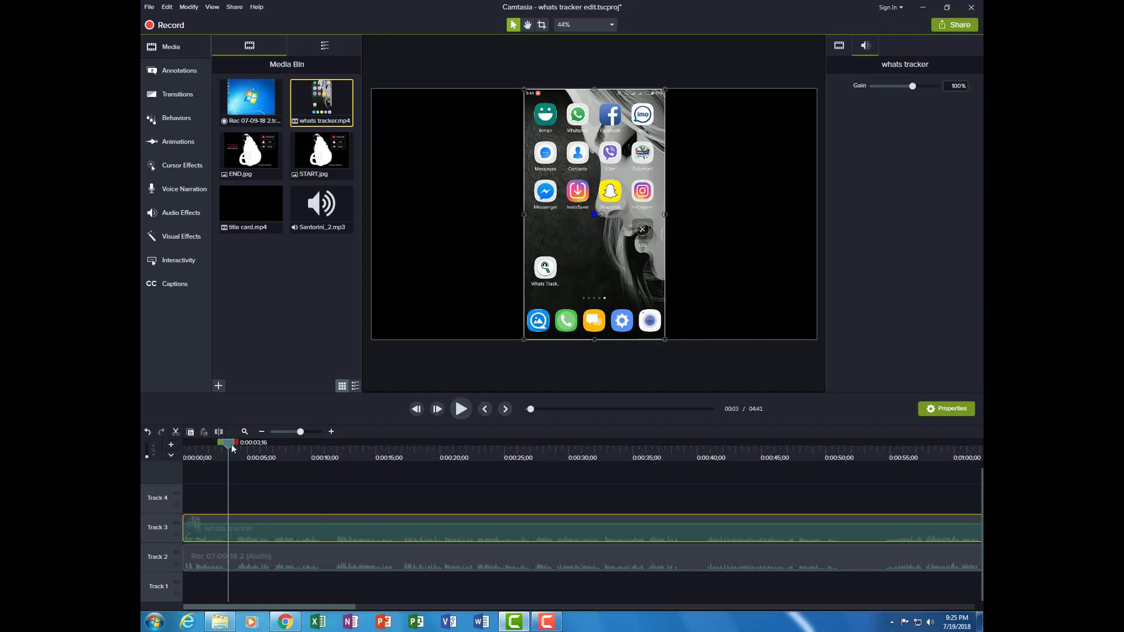
pyautogui.moveTo(232, 449); pyautogui.dragTo(169, 450)
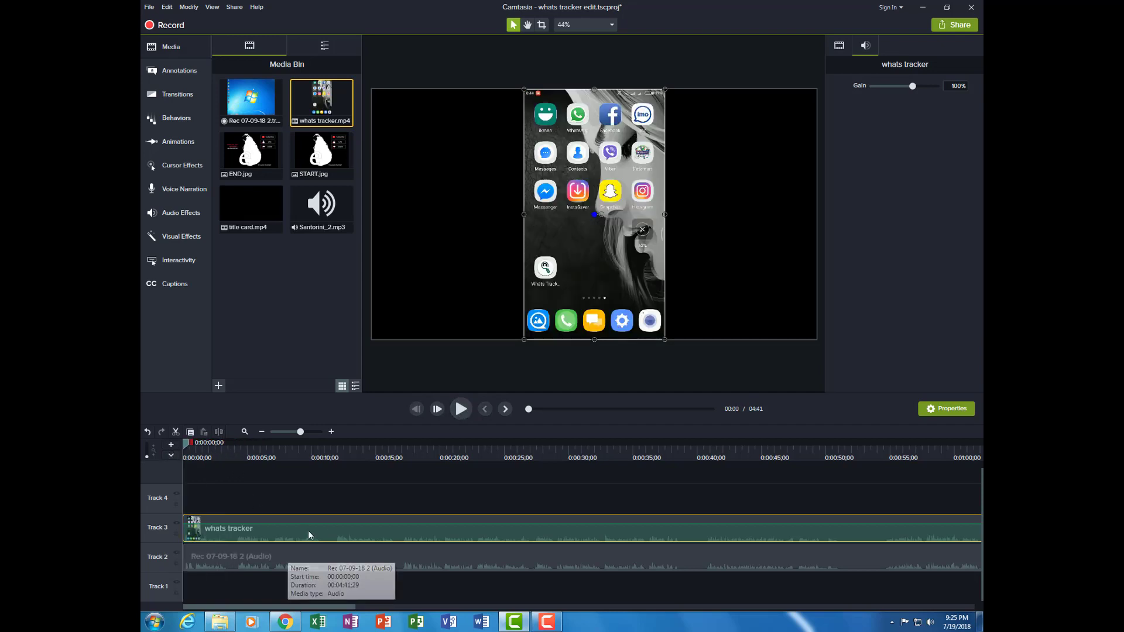
# Step: Separate the audio and video of the whats tracker clip on Track 3
pyautogui.click(311, 563)
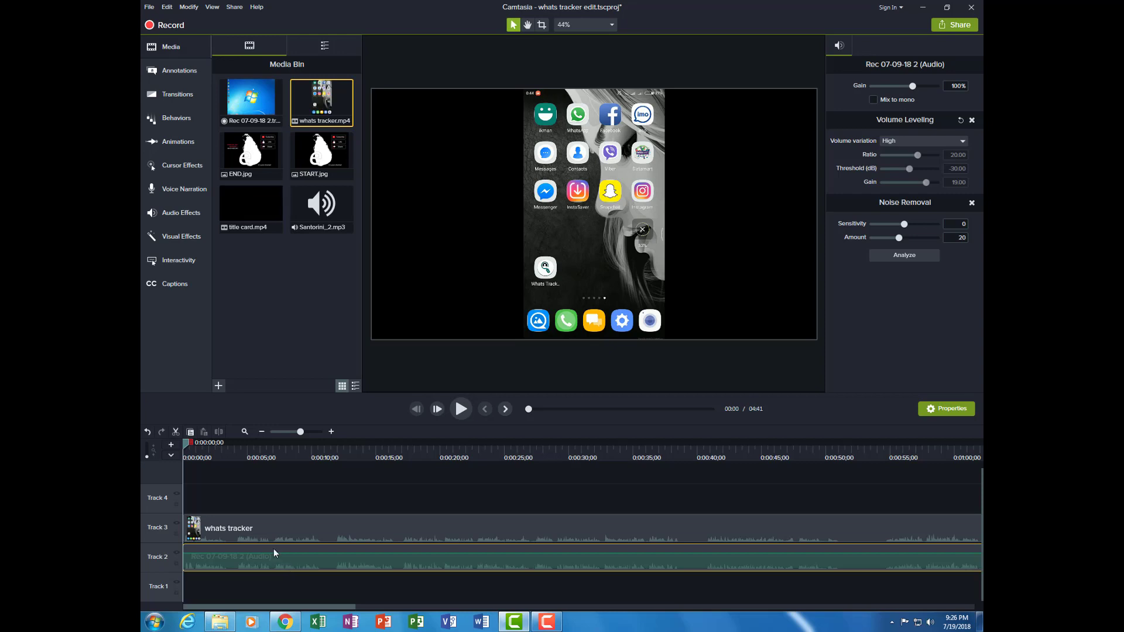
pyautogui.click(269, 528)
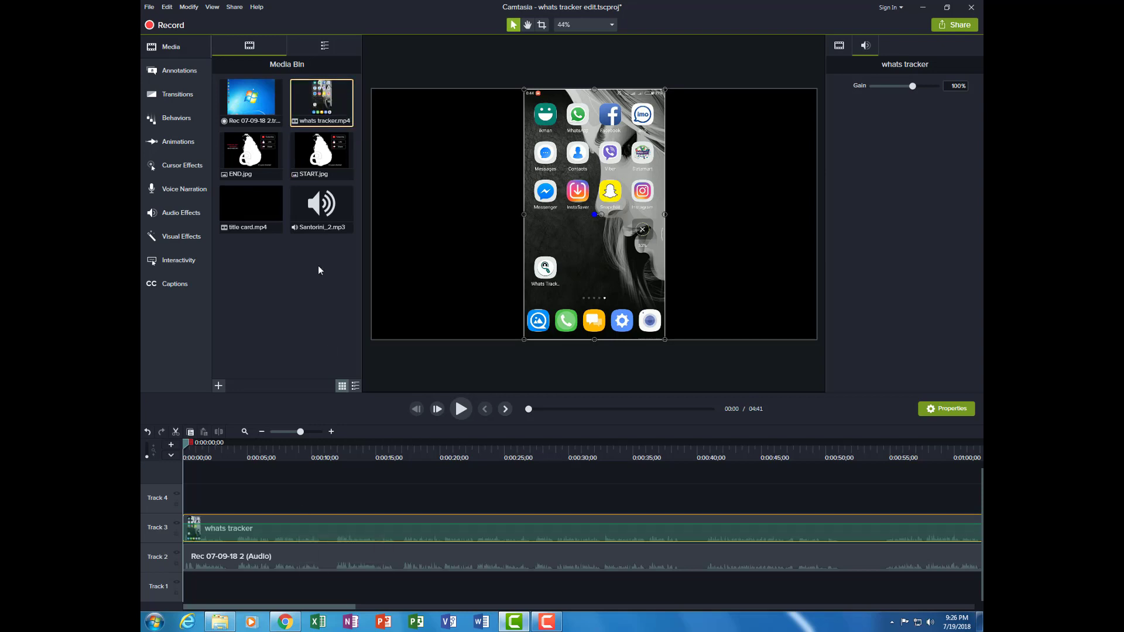
pyautogui.rightClick(289, 528)
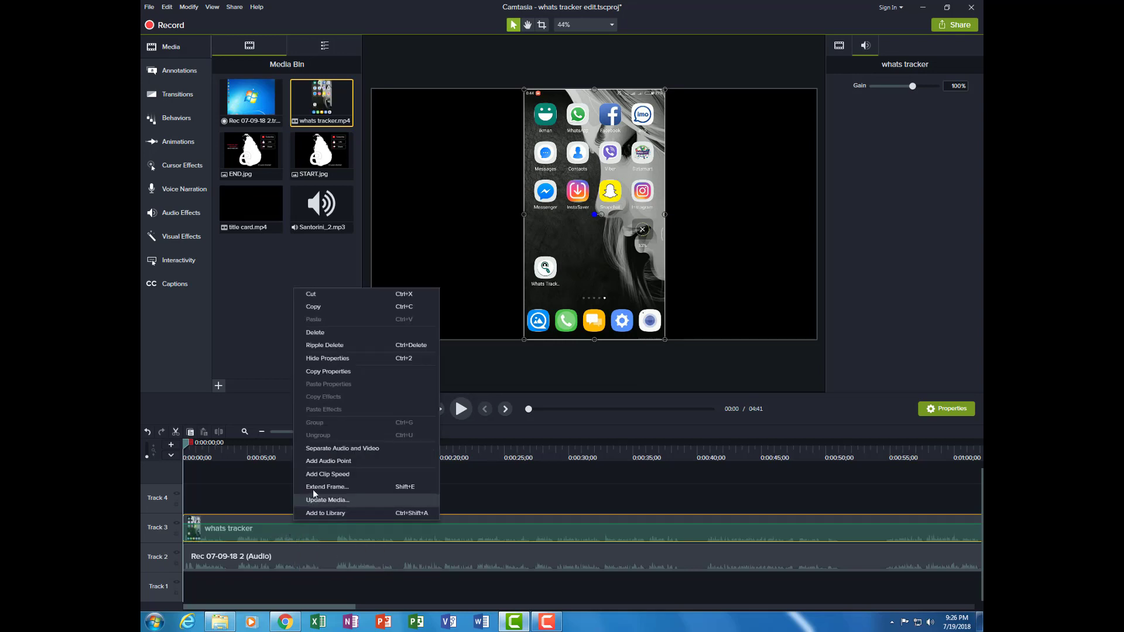
pyautogui.click(356, 448)
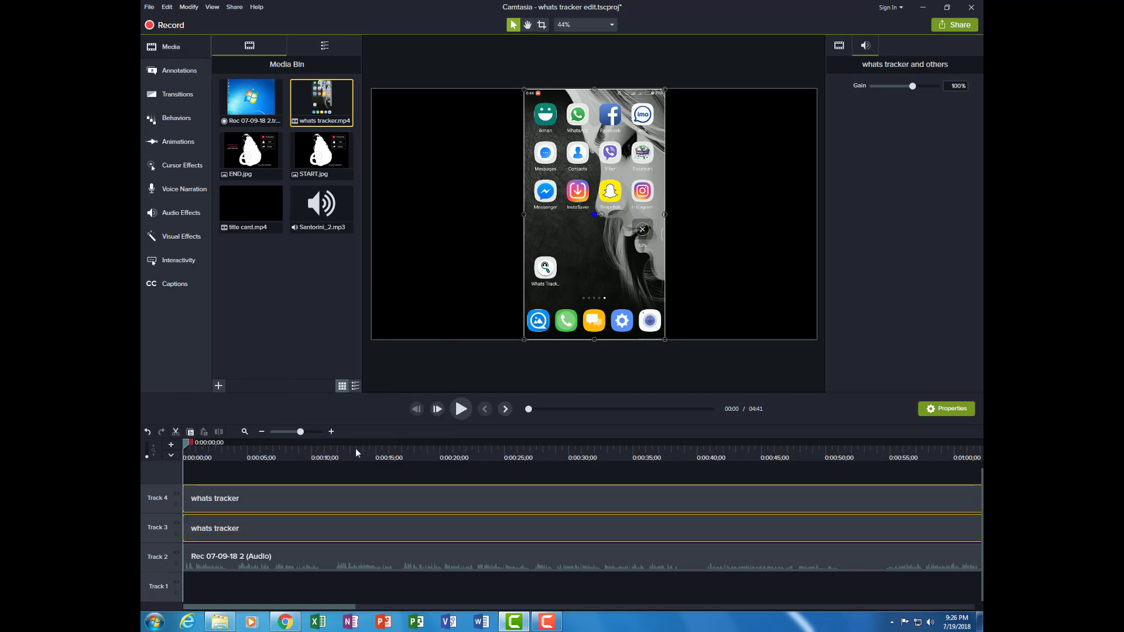
# Step: Delete the separated whats tracker audio from Track 4, keeping the phone video and the Rec 07-09-18 2 audio
pyautogui.click(226, 500)
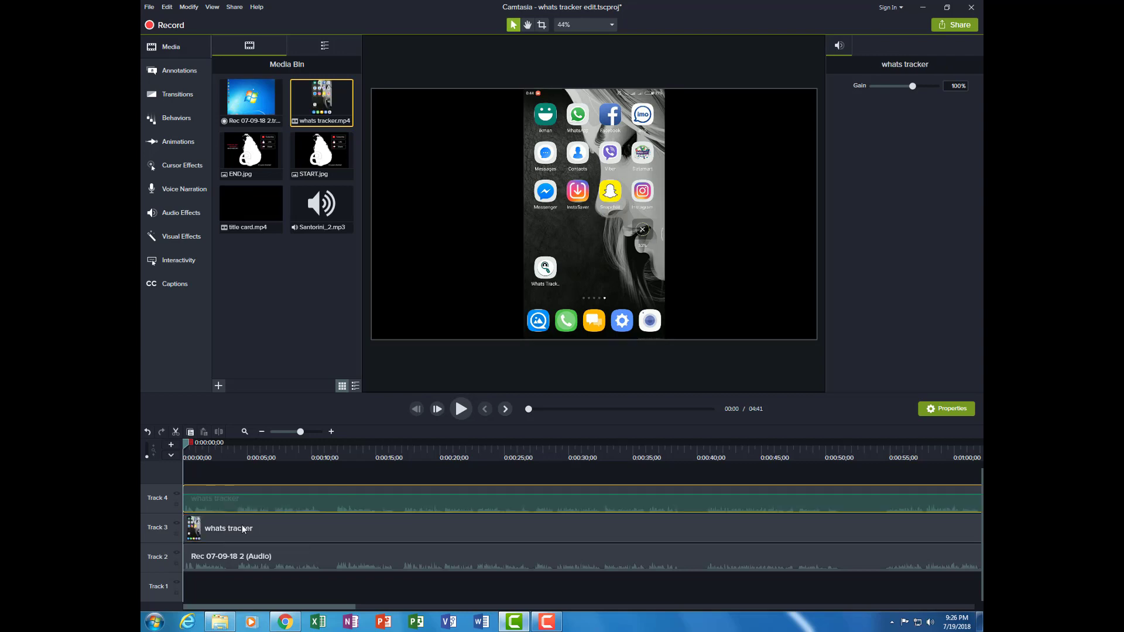
pyautogui.click(243, 525)
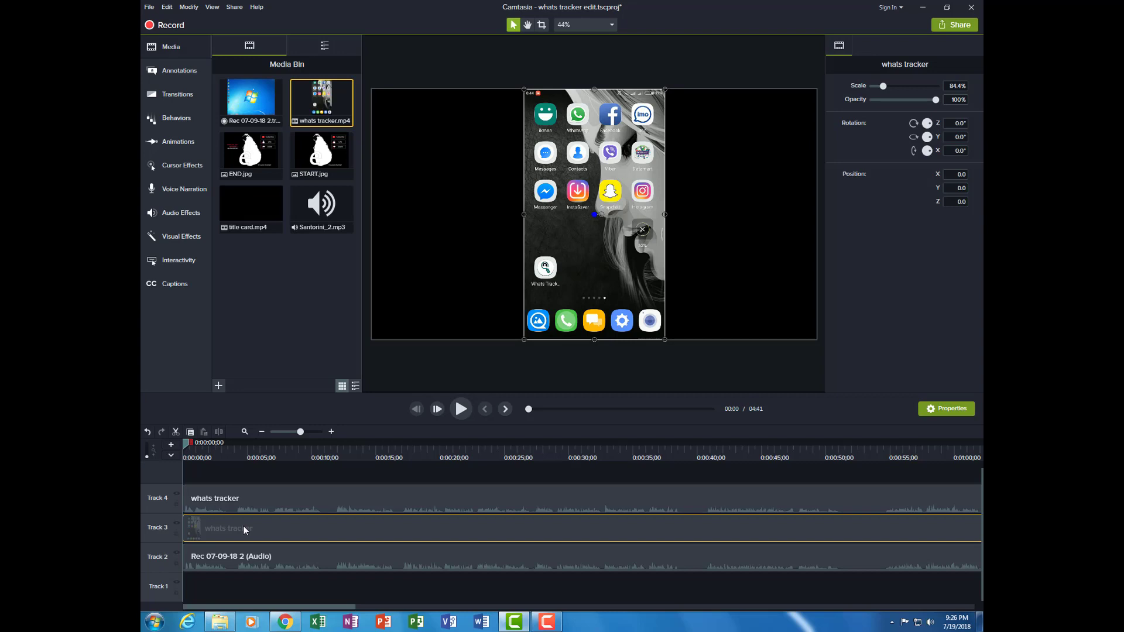
pyautogui.click(234, 559)
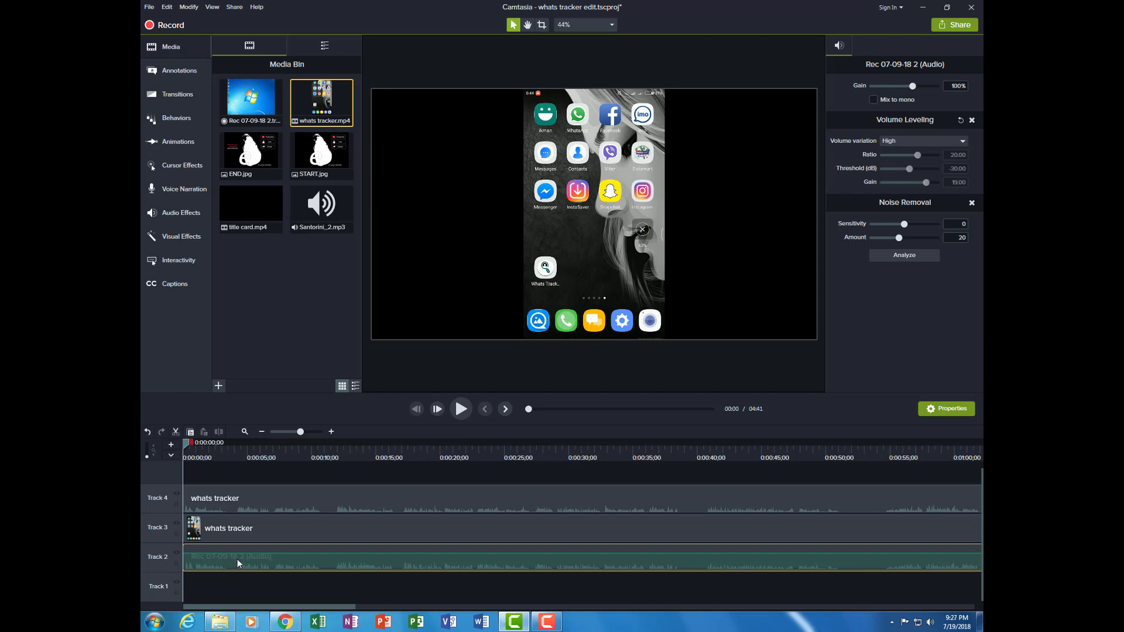
pyautogui.click(245, 503)
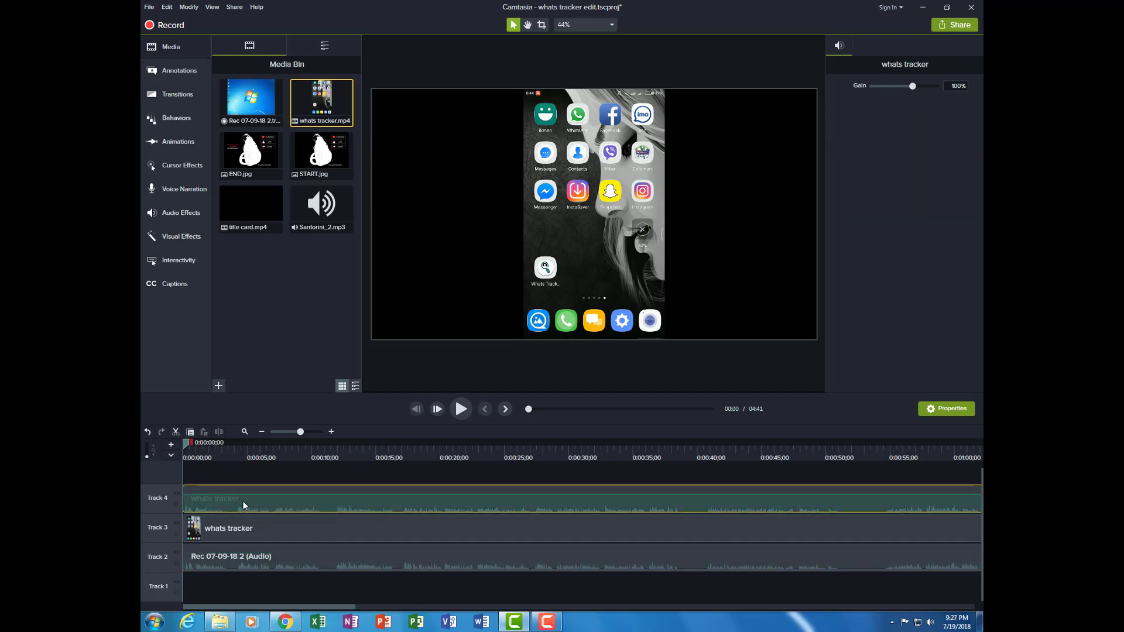
pyautogui.press('Delete')
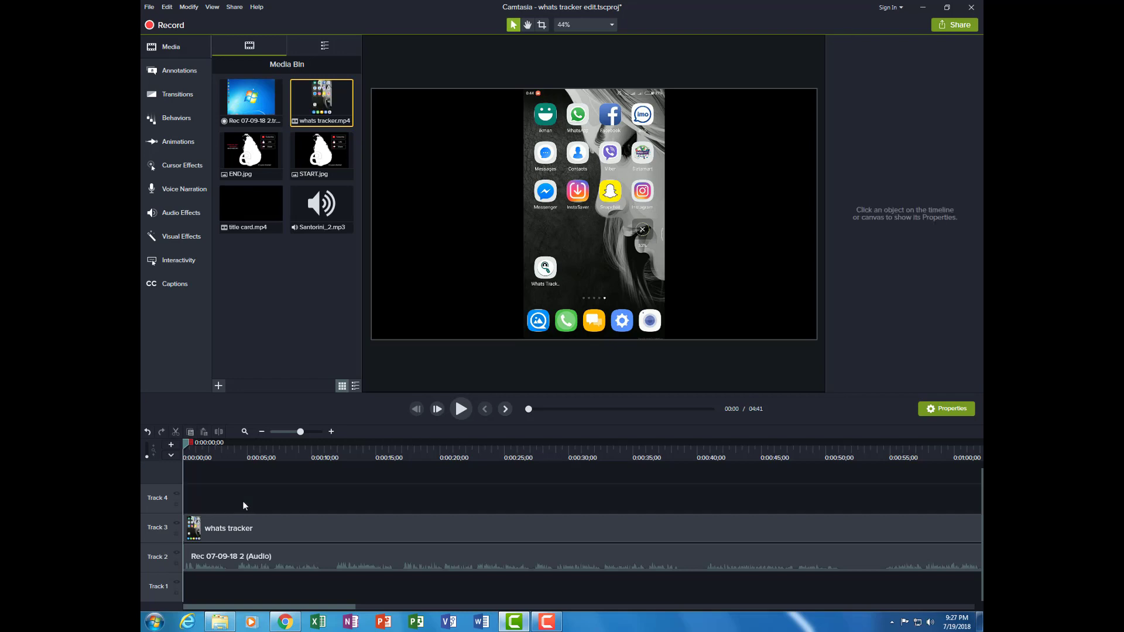
# Step: Play the opening seconds of the phone video with the Track 2 audio, then return the playhead to the start
pyautogui.click(237, 533)
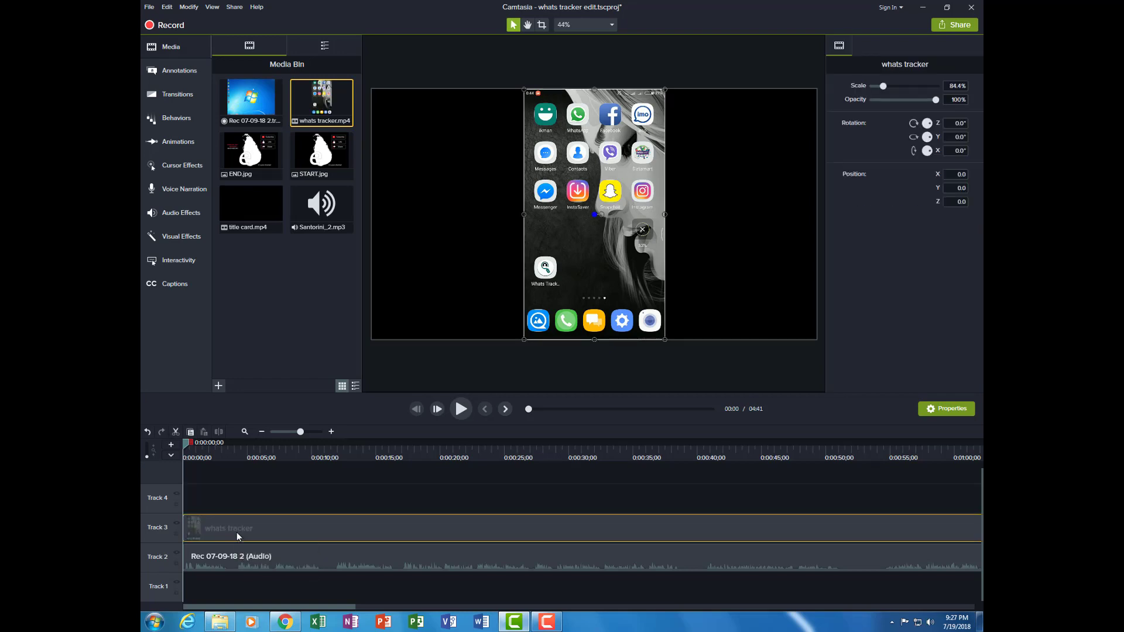
pyautogui.click(244, 563)
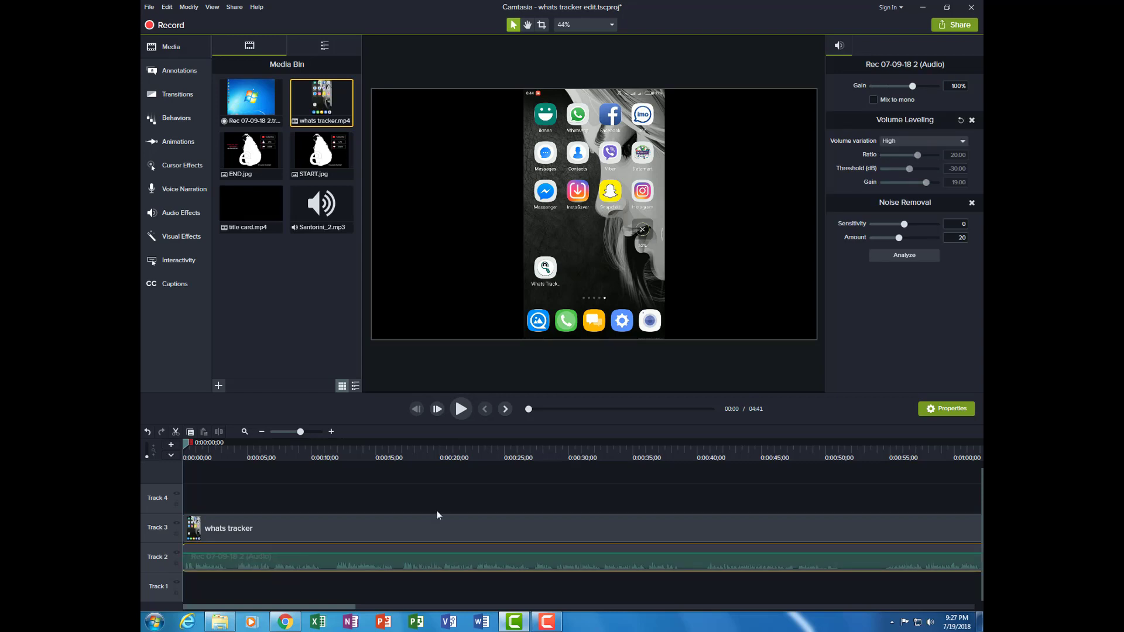
pyautogui.click(461, 409)
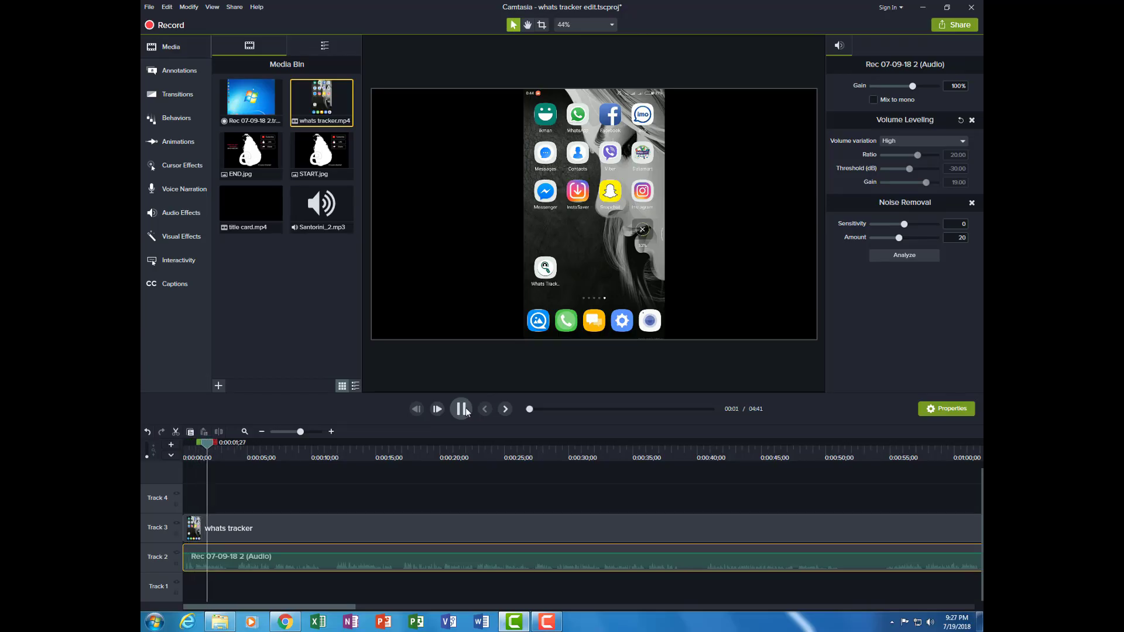
pyautogui.click(462, 409)
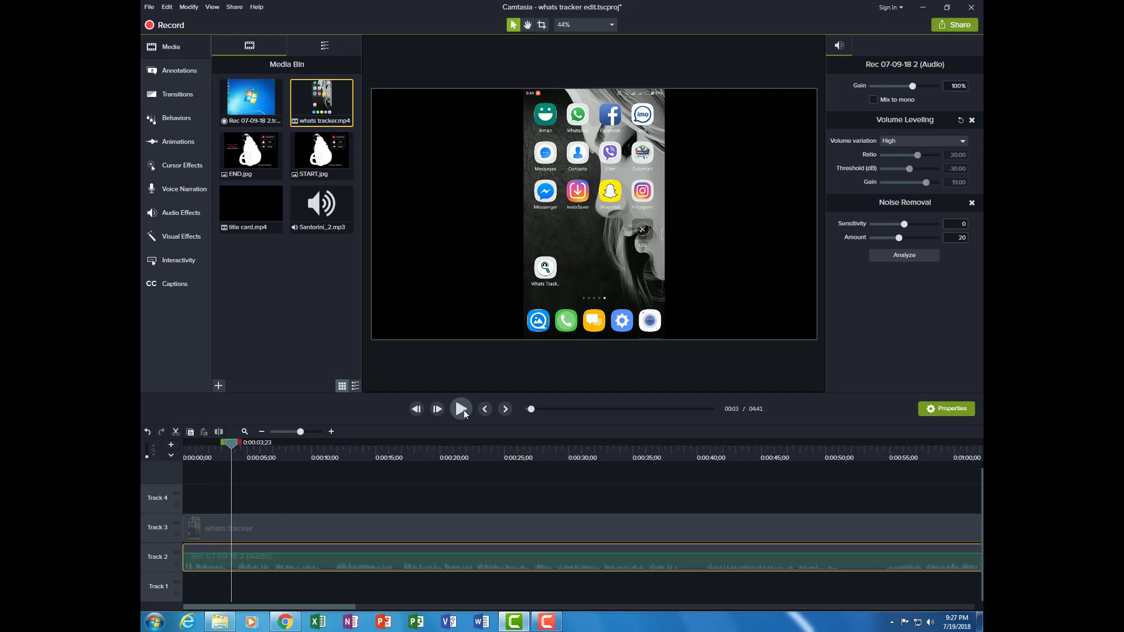
pyautogui.click(184, 450)
# Step: Save the whats tracker edit project and clear the clip selection
pyautogui.click(149, 7)
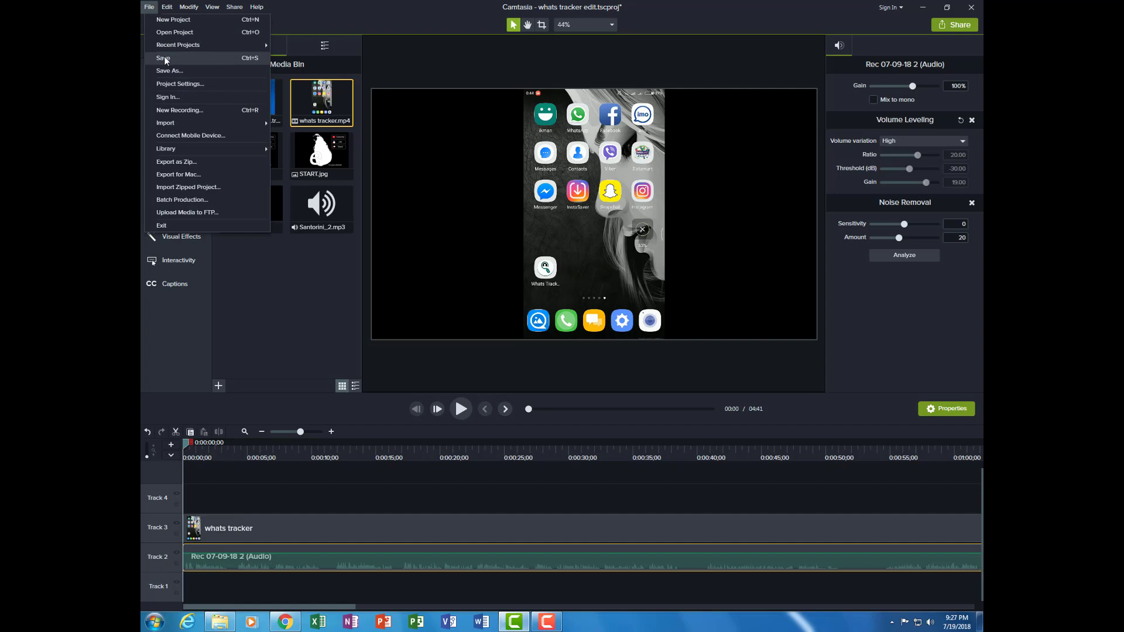
pyautogui.click(164, 57)
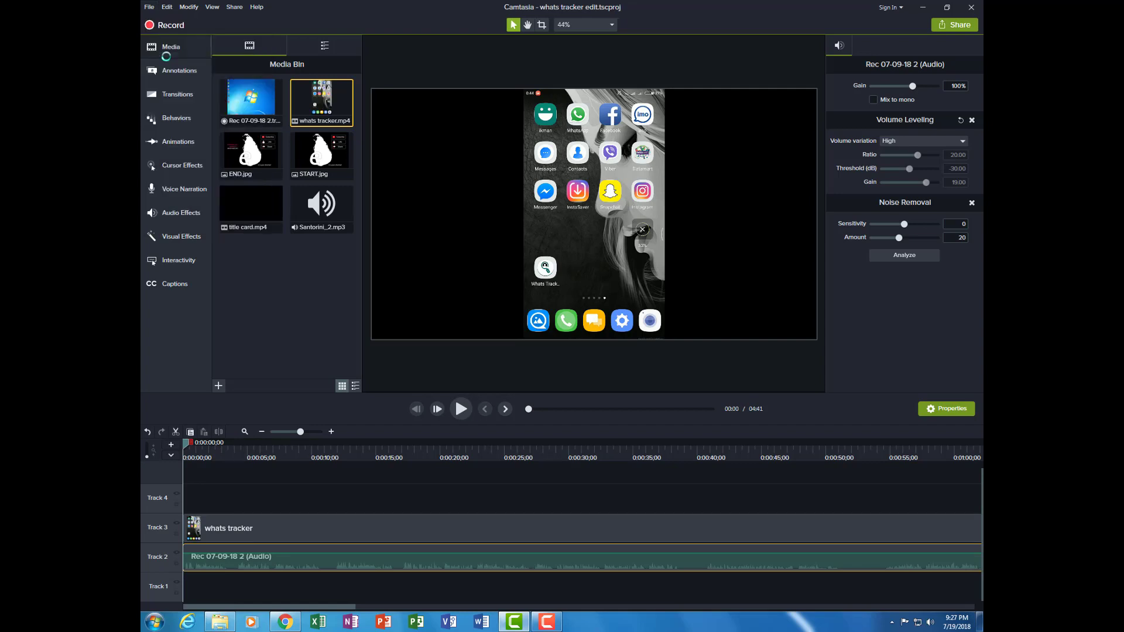
pyautogui.click(304, 500)
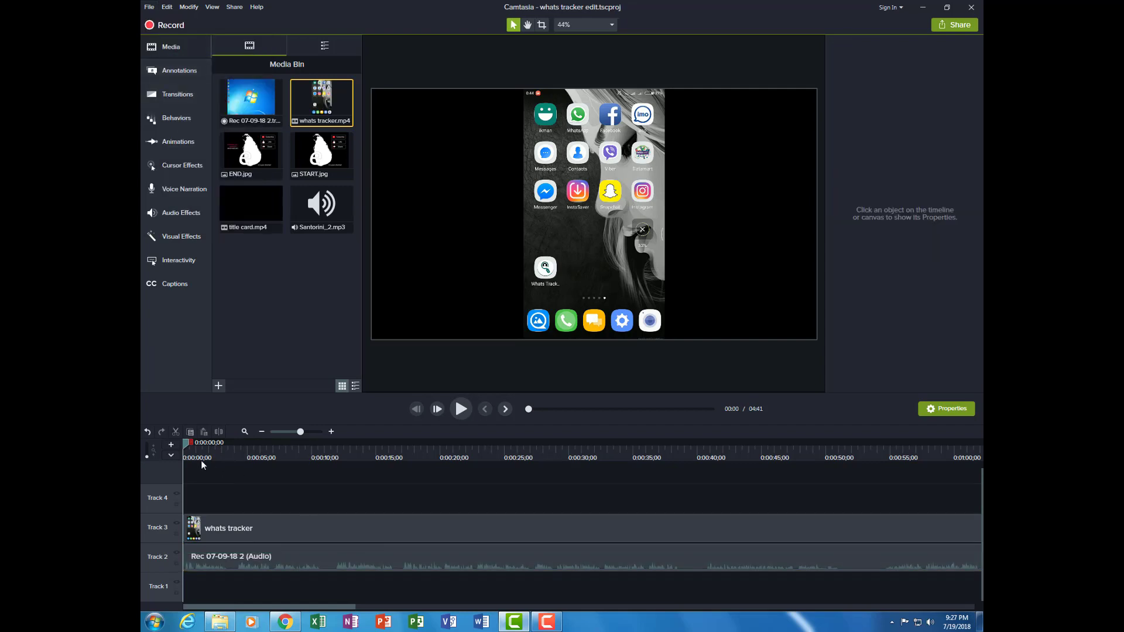
# Step: Play the edit from the start to find a cut point and move the playhead to 0:00:16;22
pyautogui.moveTo(187, 444); pyautogui.dragTo(188, 443)
pyautogui.click(462, 410)
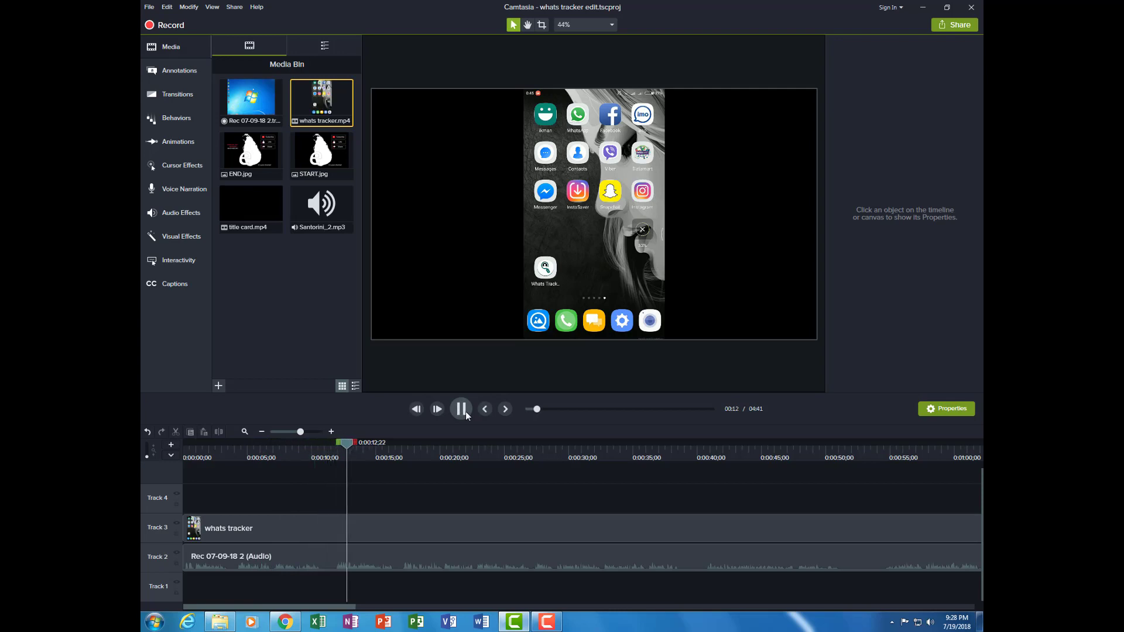
pyautogui.click(398, 447)
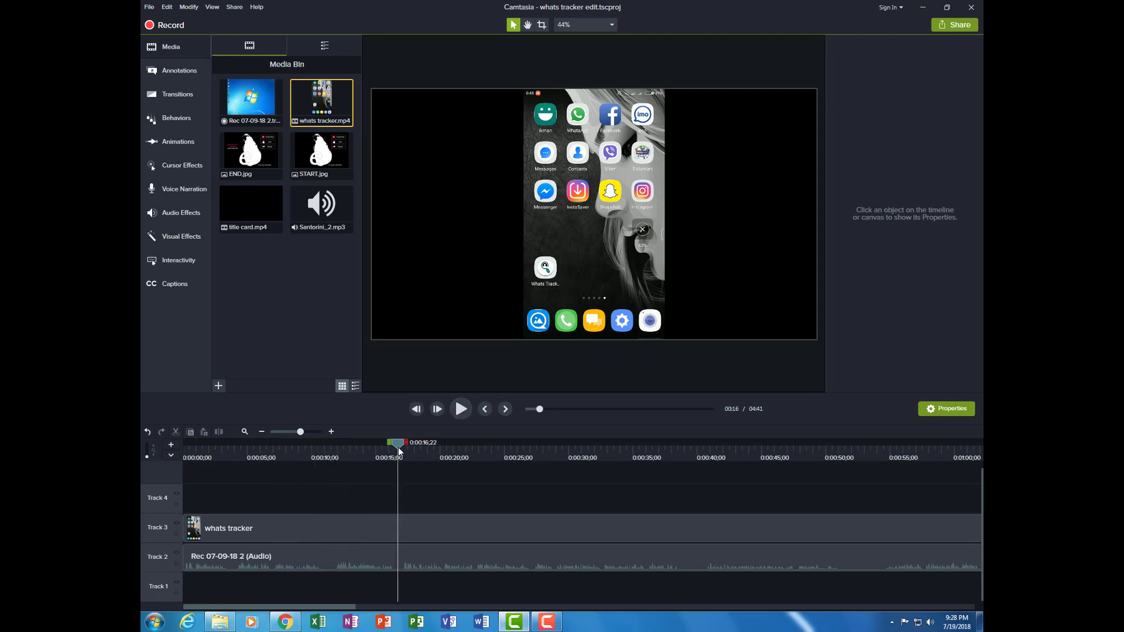
# Step: Split the whats tracker video and the Track 2 audio together at 0:00:16;10, in the silent gap of the narration
pyautogui.click(306, 431)
pyautogui.moveTo(306, 432); pyautogui.dragTo(314, 431)
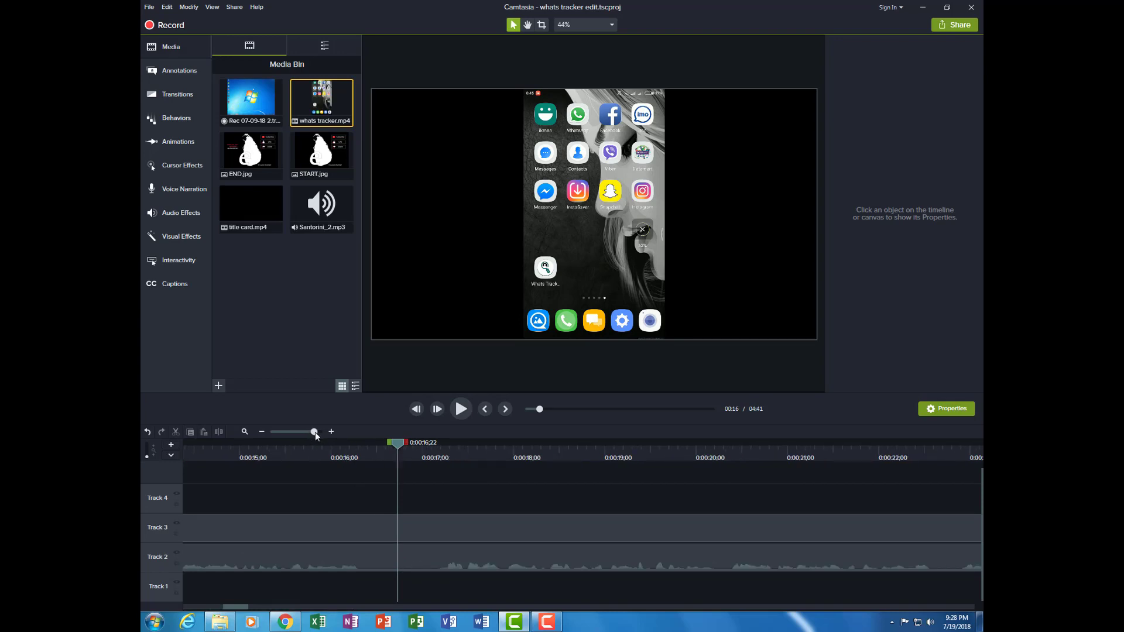
pyautogui.moveTo(399, 448); pyautogui.dragTo(361, 451)
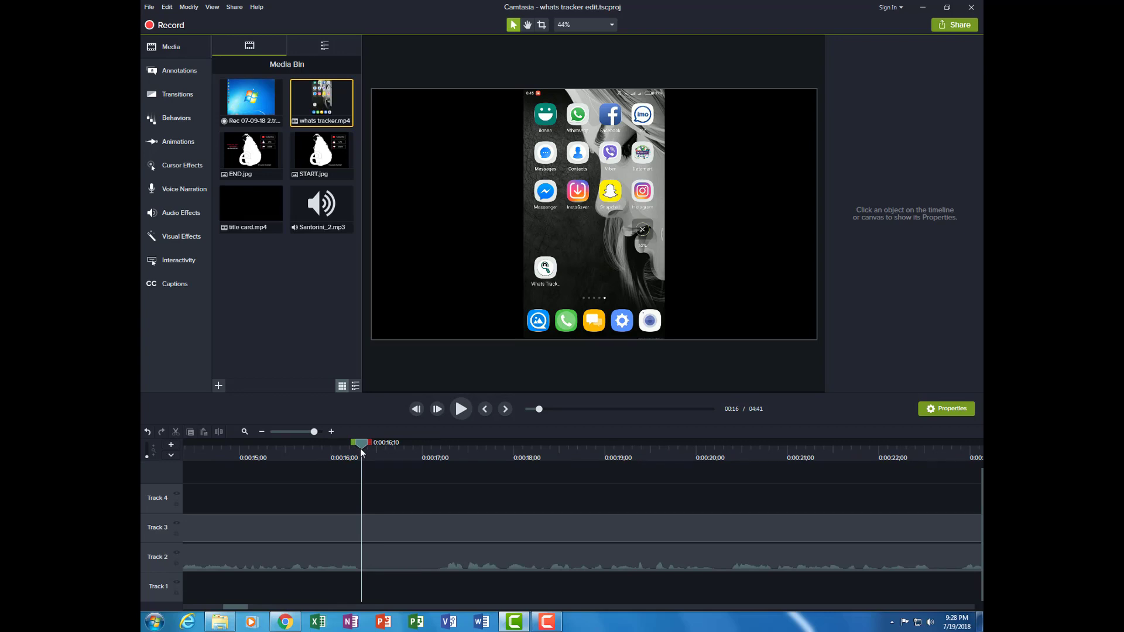
pyautogui.moveTo(332, 492); pyautogui.dragTo(342, 574)
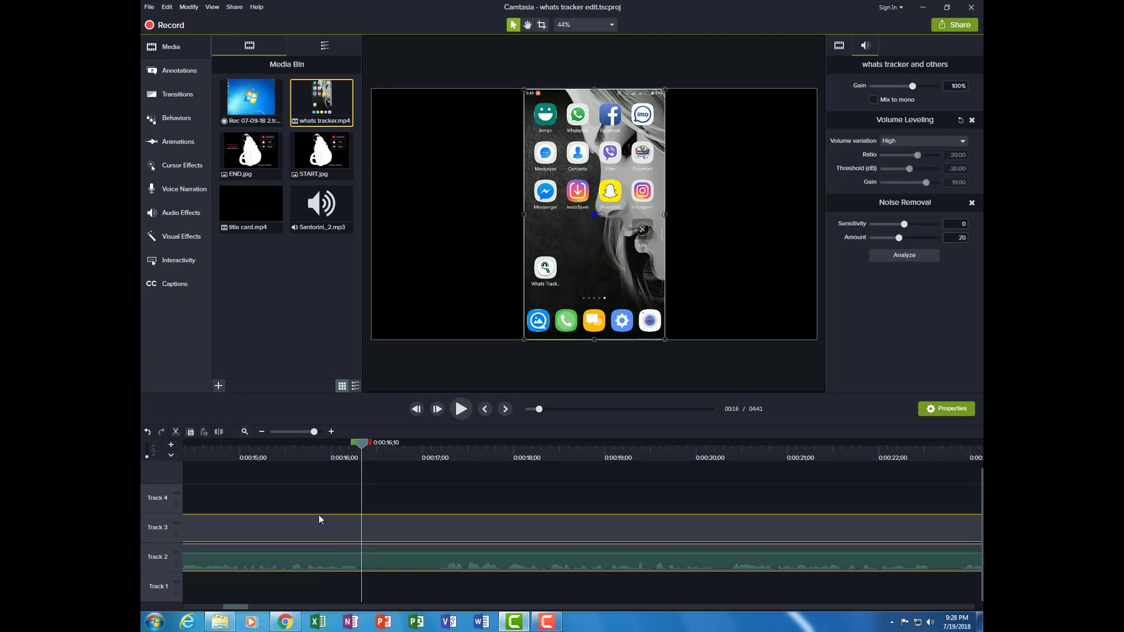
pyautogui.click(217, 434)
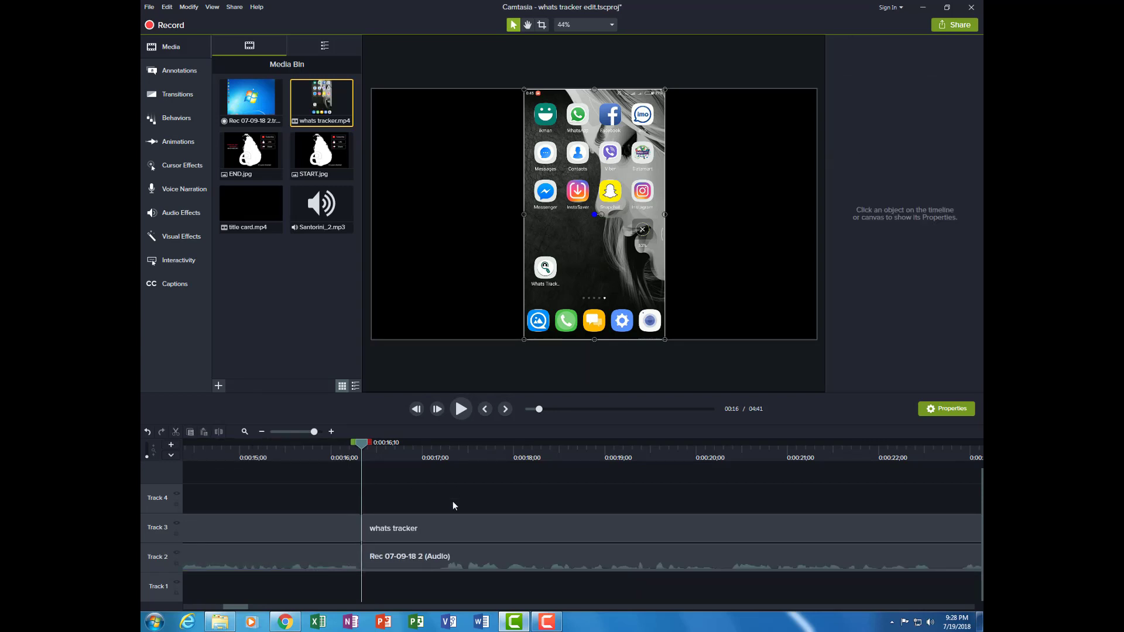
# Step: Trim the starts of both clips after the 0:00:16;10 split to about 0:00:17, then move them back to close the gap
pyautogui.moveTo(452, 501); pyautogui.dragTo(454, 587)
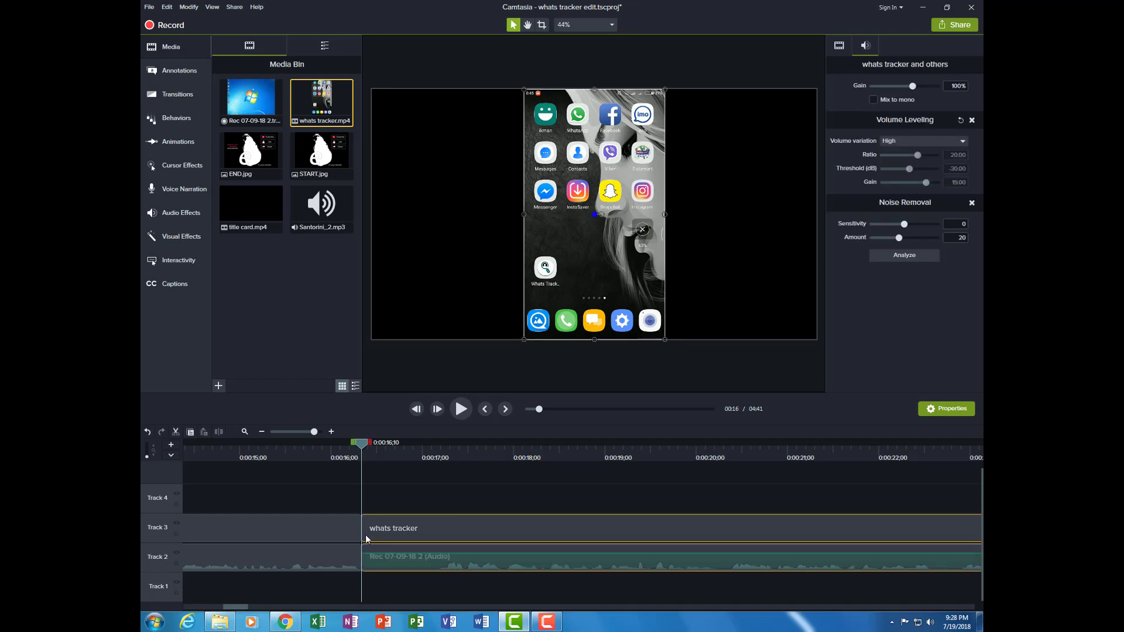
pyautogui.moveTo(367, 539); pyautogui.dragTo(432, 535)
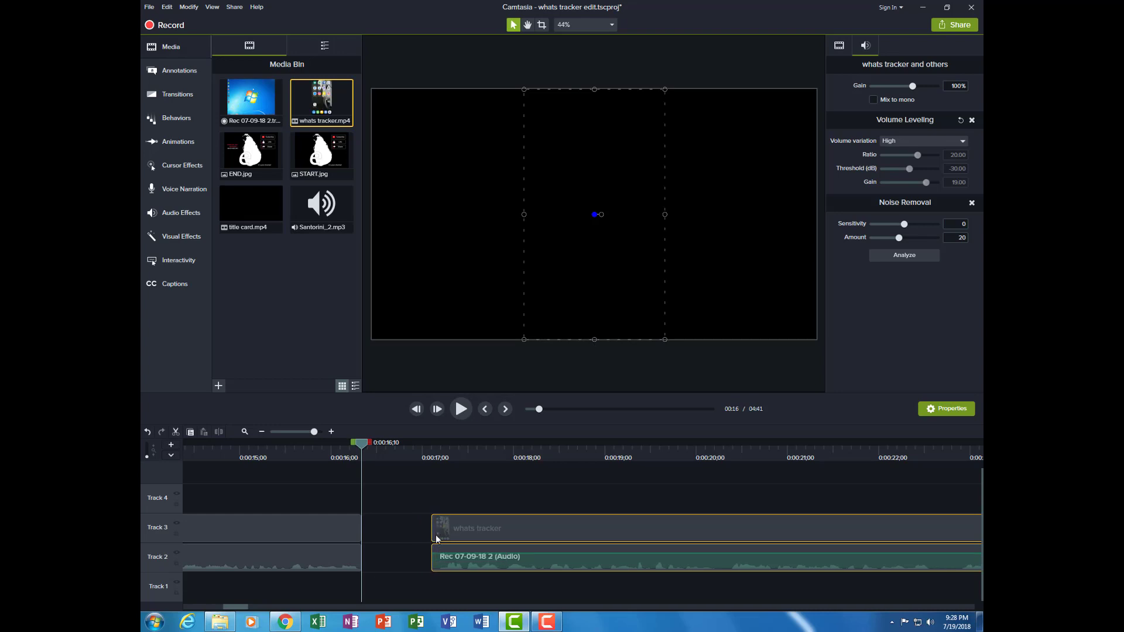
pyautogui.click(501, 497)
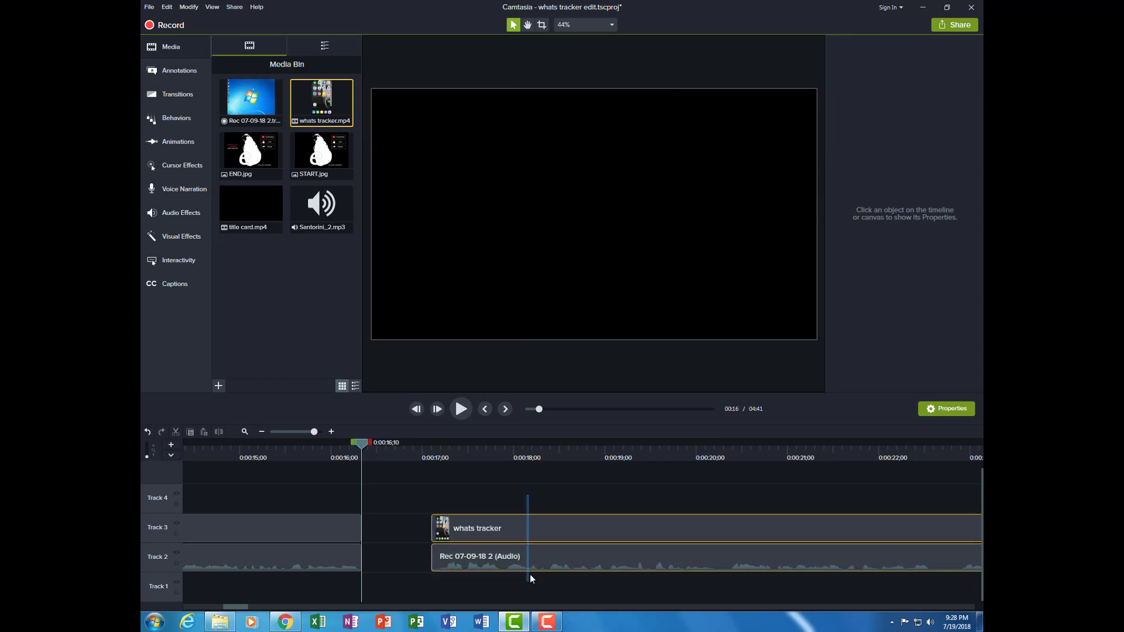
pyautogui.moveTo(540, 536); pyautogui.dragTo(423, 536)
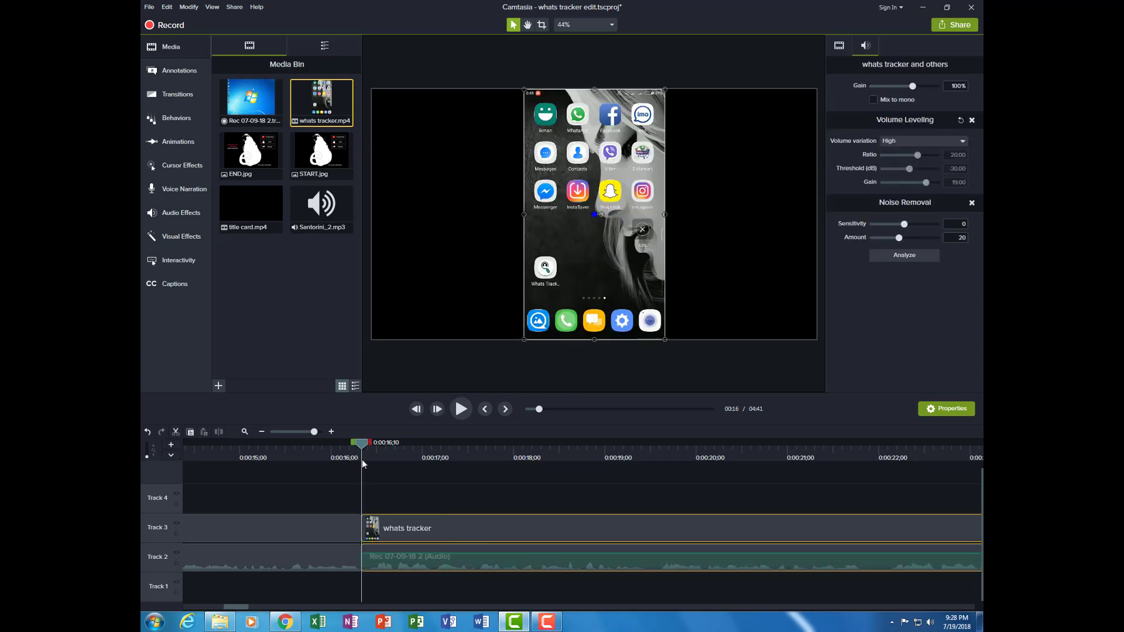
# Step: Play the edit from 0:00:16;04 across the closed join at 0:00:16;10 to check the transition
pyautogui.moveTo(361, 459); pyautogui.dragTo(343, 458)
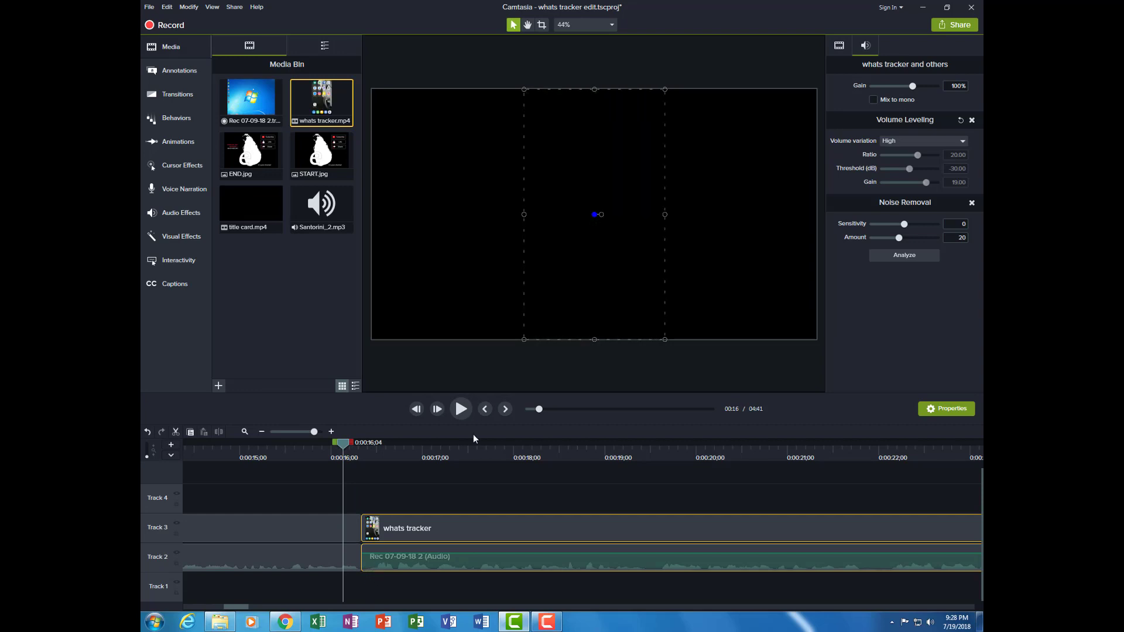
pyautogui.click(466, 414)
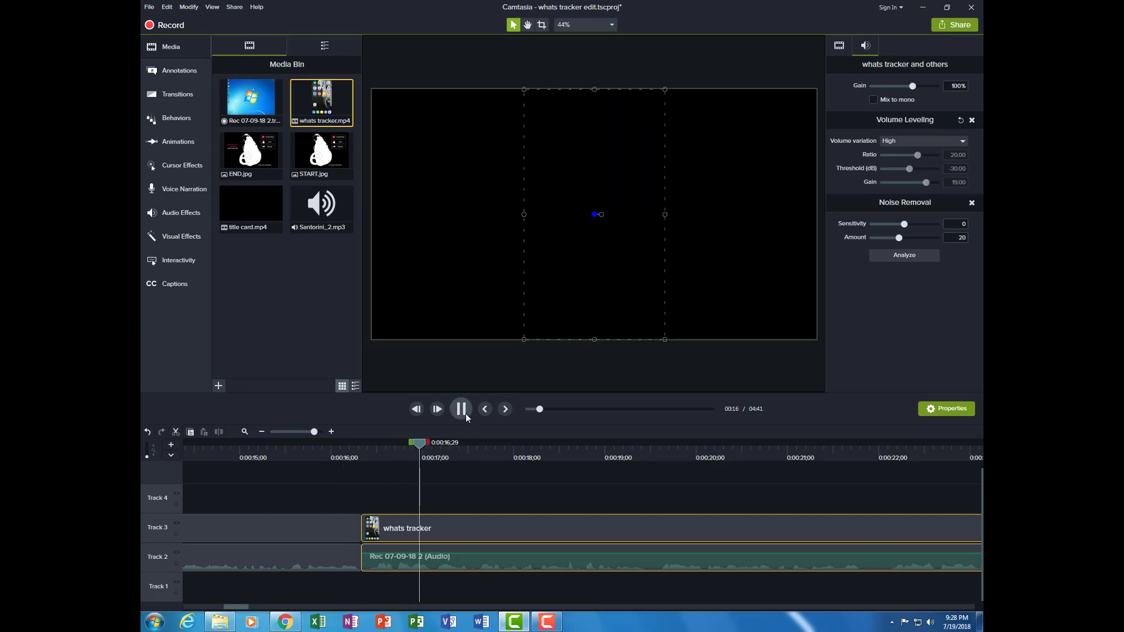
pyautogui.click(465, 413)
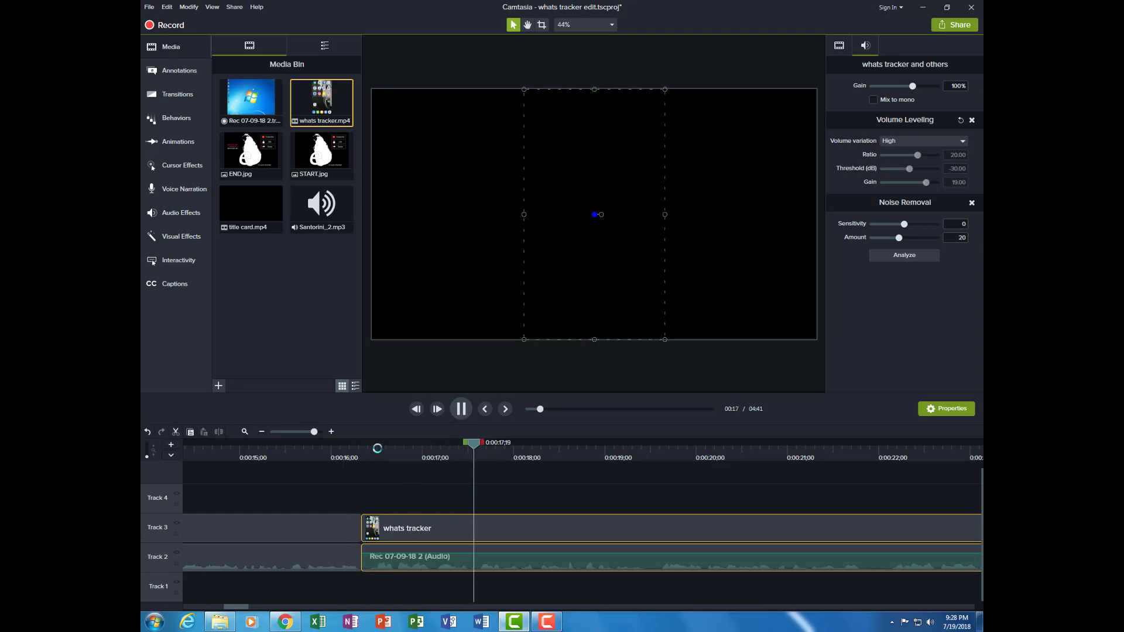
# Step: Play on to find the next narration pause and split the whats tracker video and Track 2 audio at 0:00:37;29
pyautogui.click(301, 432)
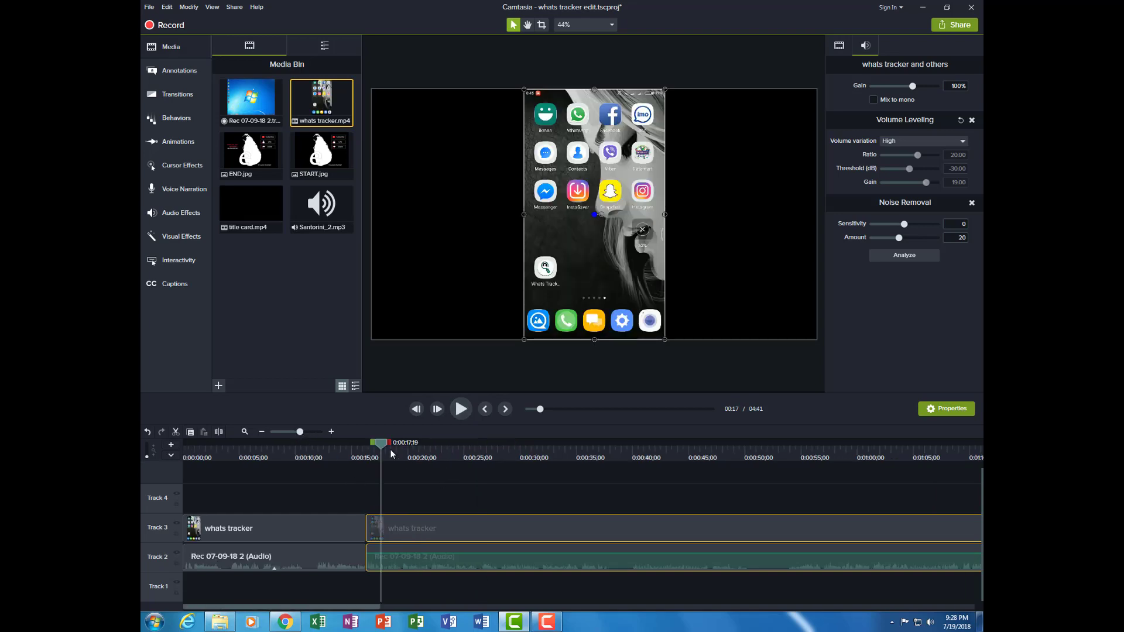
pyautogui.click(462, 413)
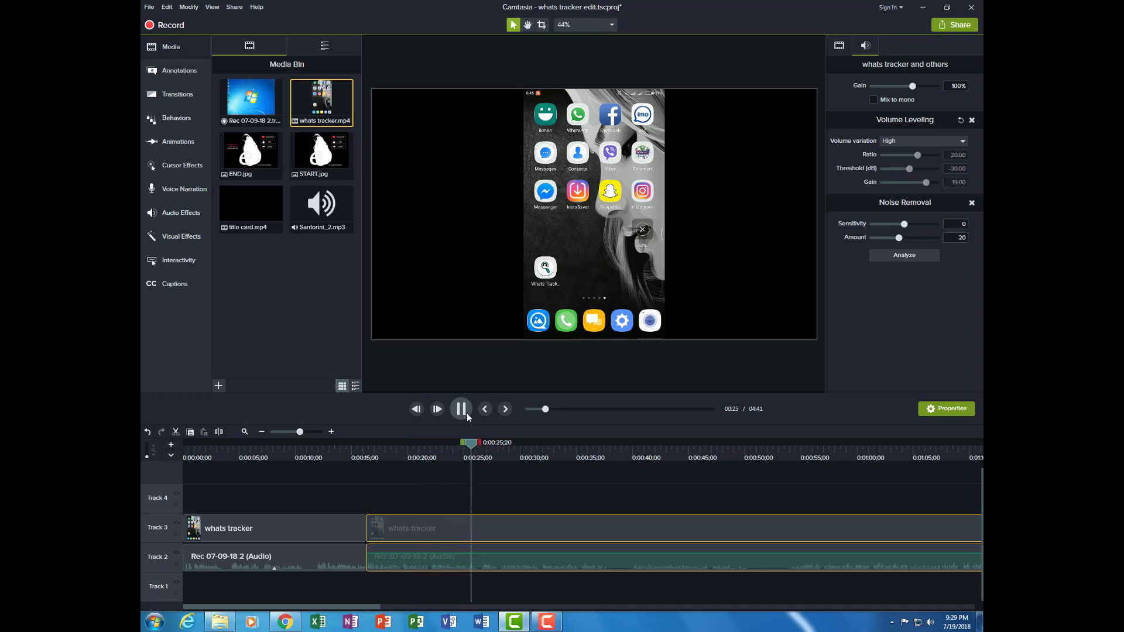
pyautogui.moveTo(471, 444); pyautogui.dragTo(610, 450)
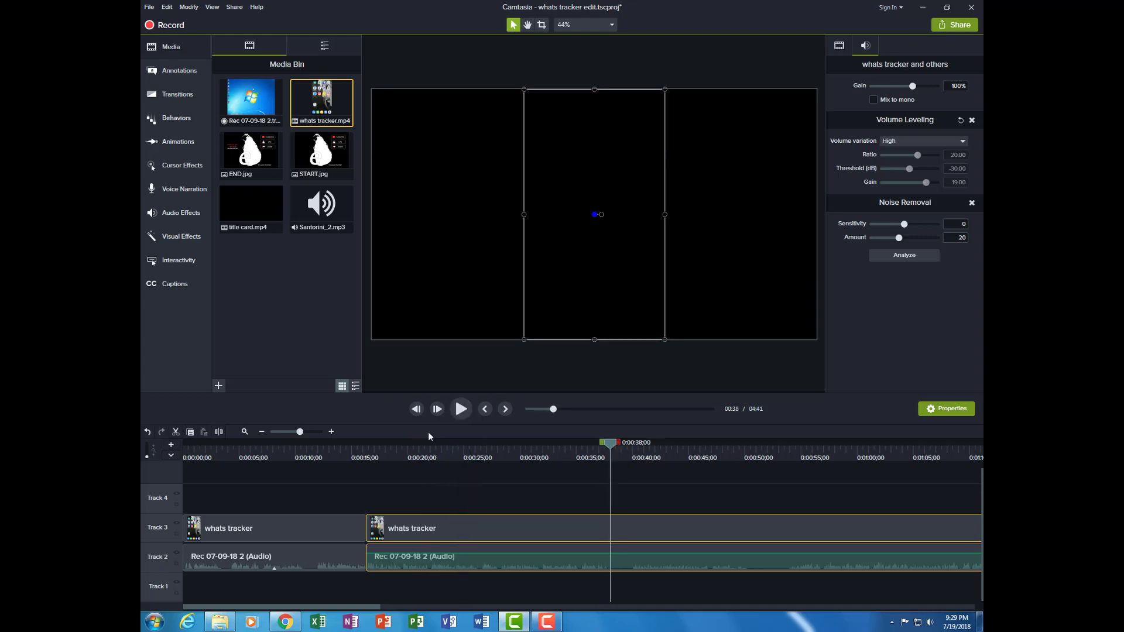
pyautogui.moveTo(302, 432); pyautogui.dragTo(310, 432)
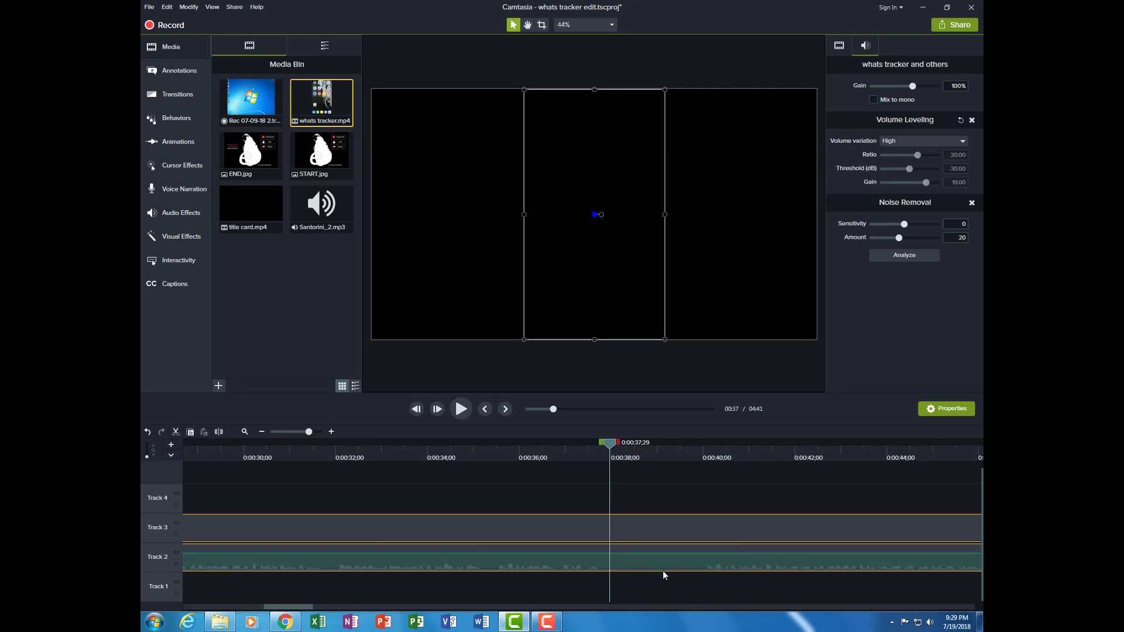
pyautogui.click(219, 432)
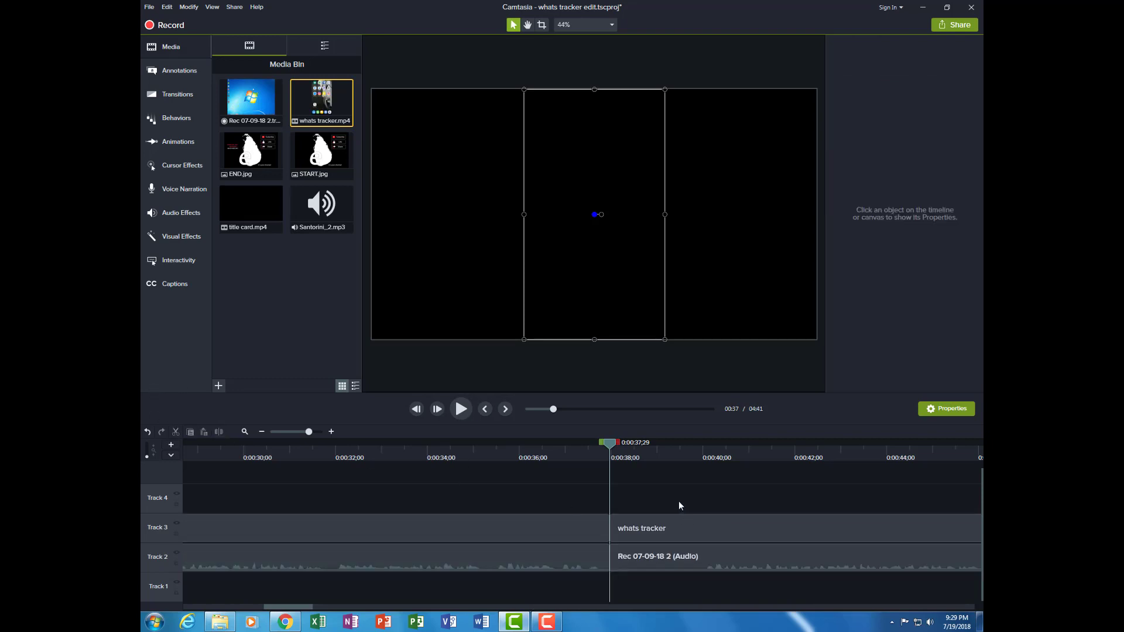
# Step: Cut the silent section between 0:00:37;29 and 0:00:40;00 out of both tracks and move the following clips back to close the gap
pyautogui.click(648, 459)
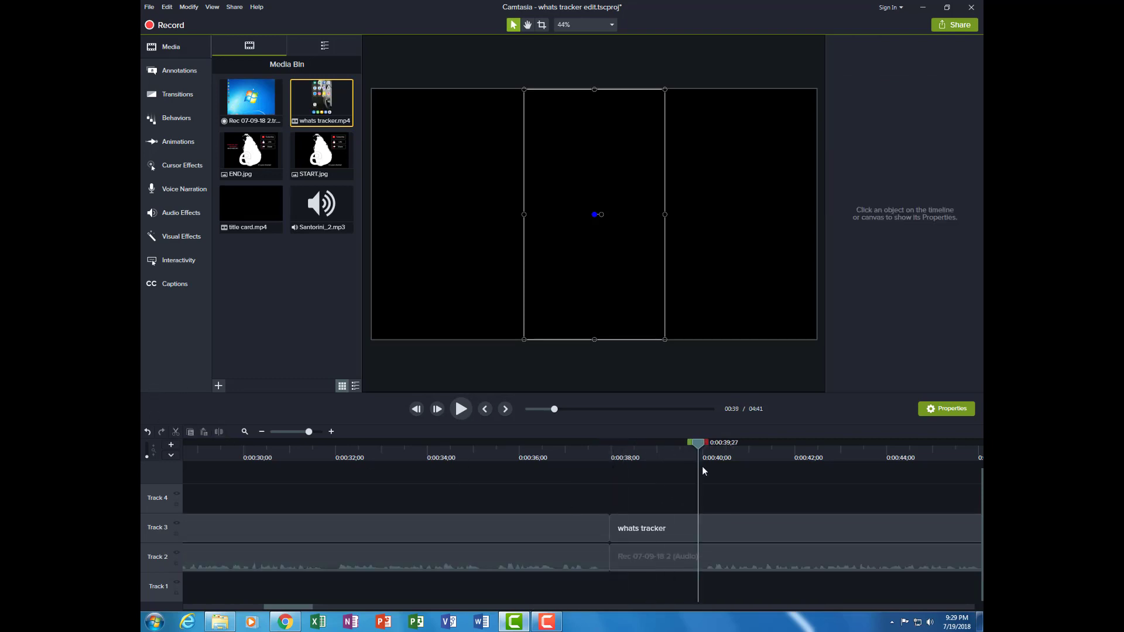
pyautogui.click(702, 466)
pyautogui.moveTo(736, 568); pyautogui.dragTo(740, 585)
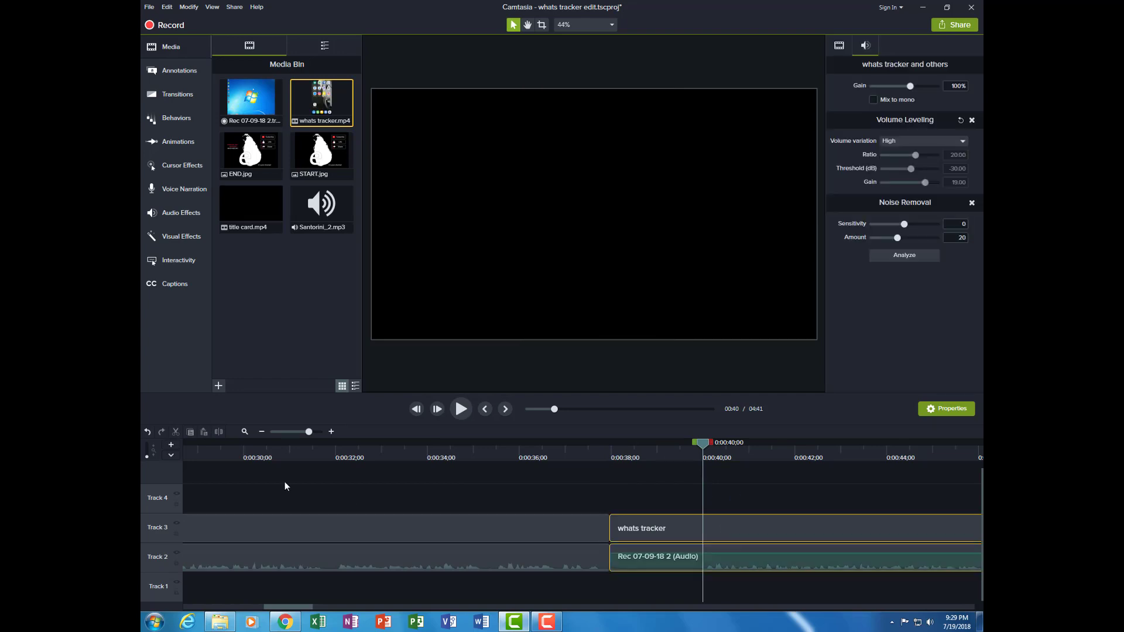
pyautogui.click(219, 432)
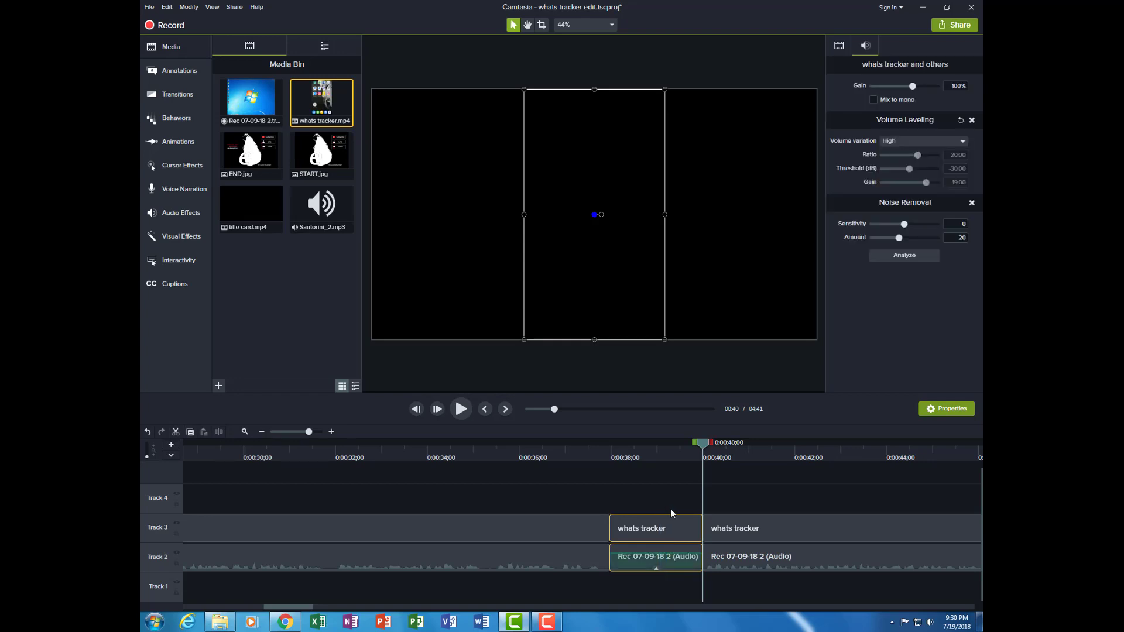
pyautogui.press('Delete')
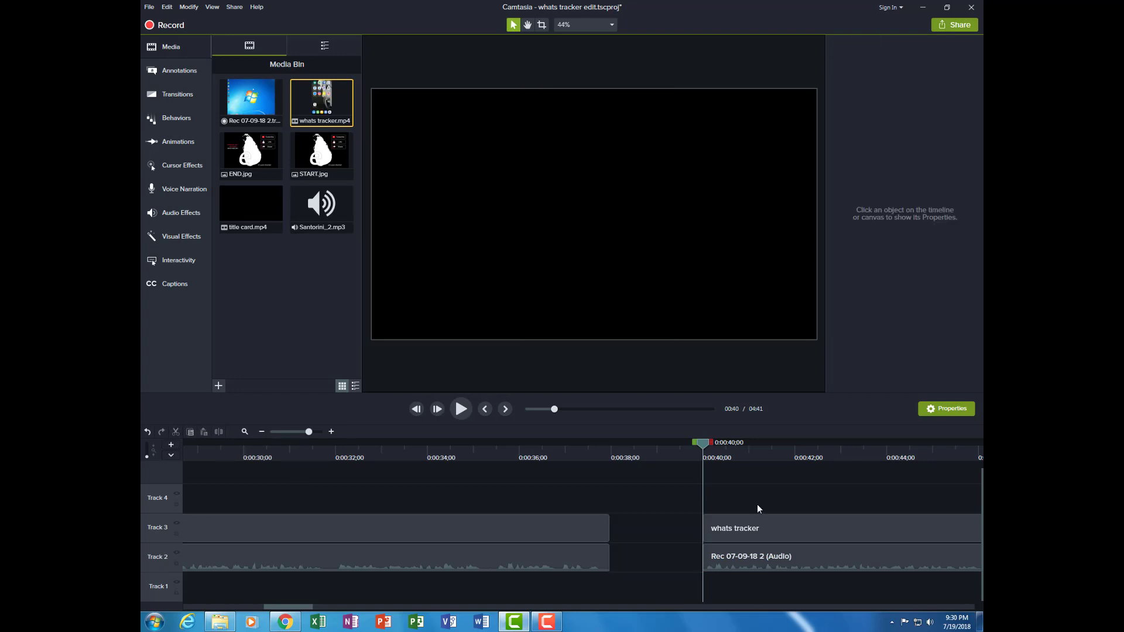
pyautogui.moveTo(763, 495); pyautogui.dragTo(781, 597)
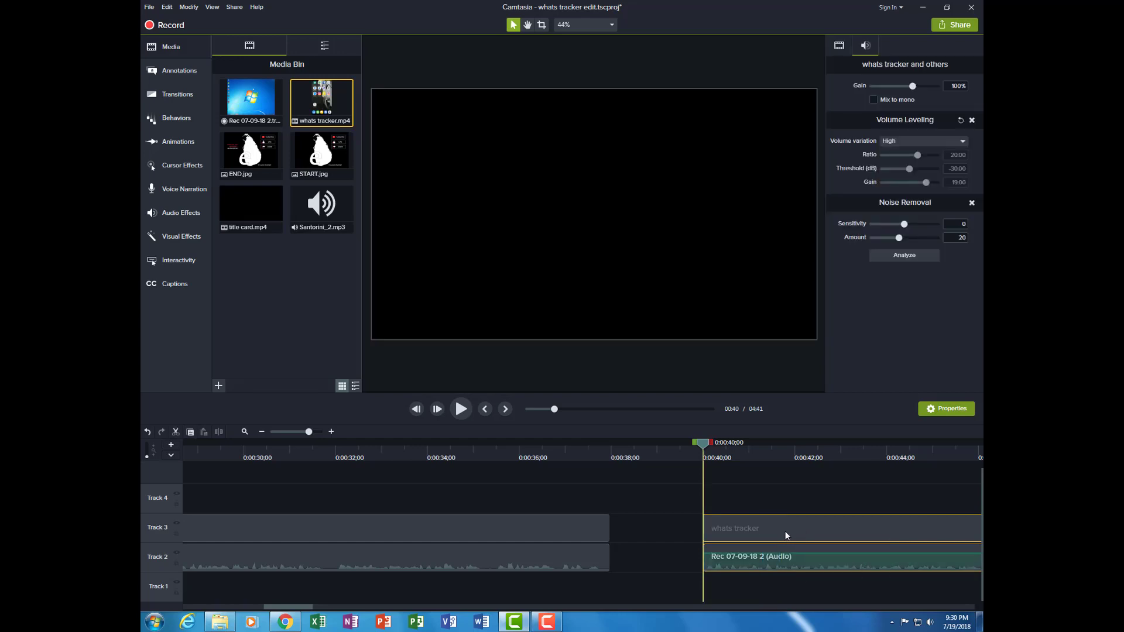
pyautogui.moveTo(728, 533); pyautogui.dragTo(663, 536)
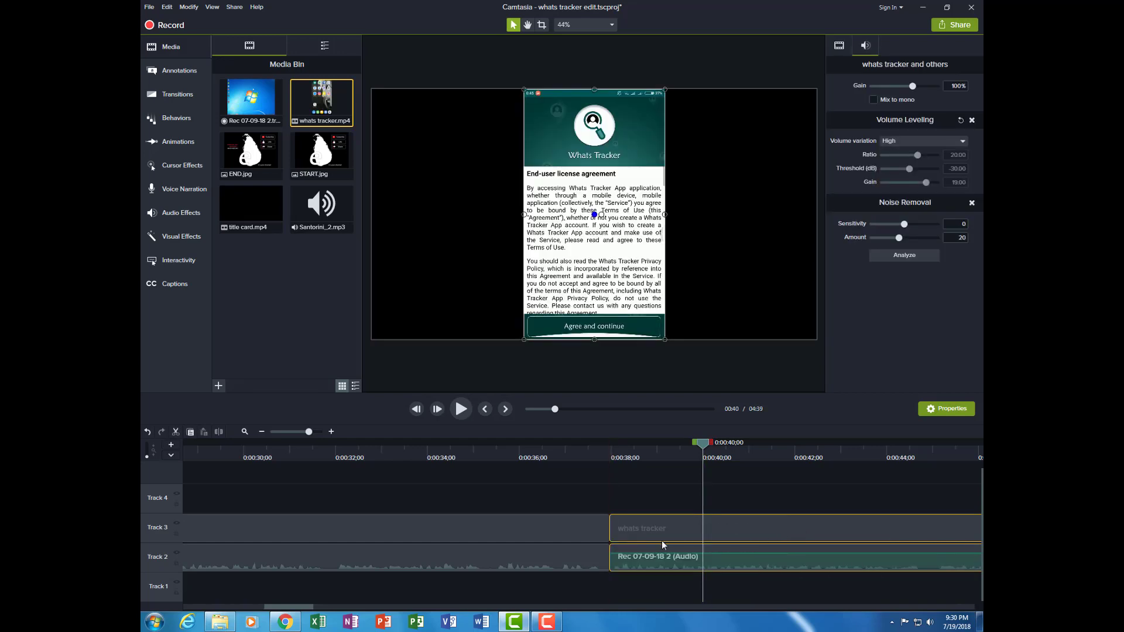
# Step: Play the edit from 0:00:37;14 across the new join and place the playhead at about 0:00:45 for closer inspection
pyautogui.moveTo(595, 459); pyautogui.dragTo(586, 468)
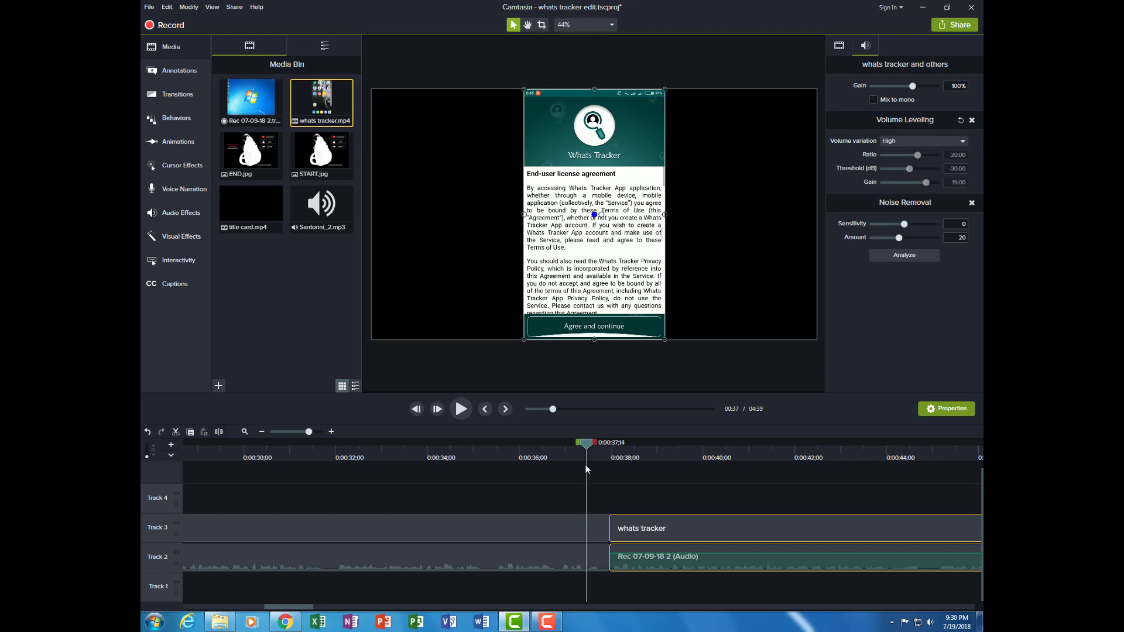
pyautogui.click(462, 413)
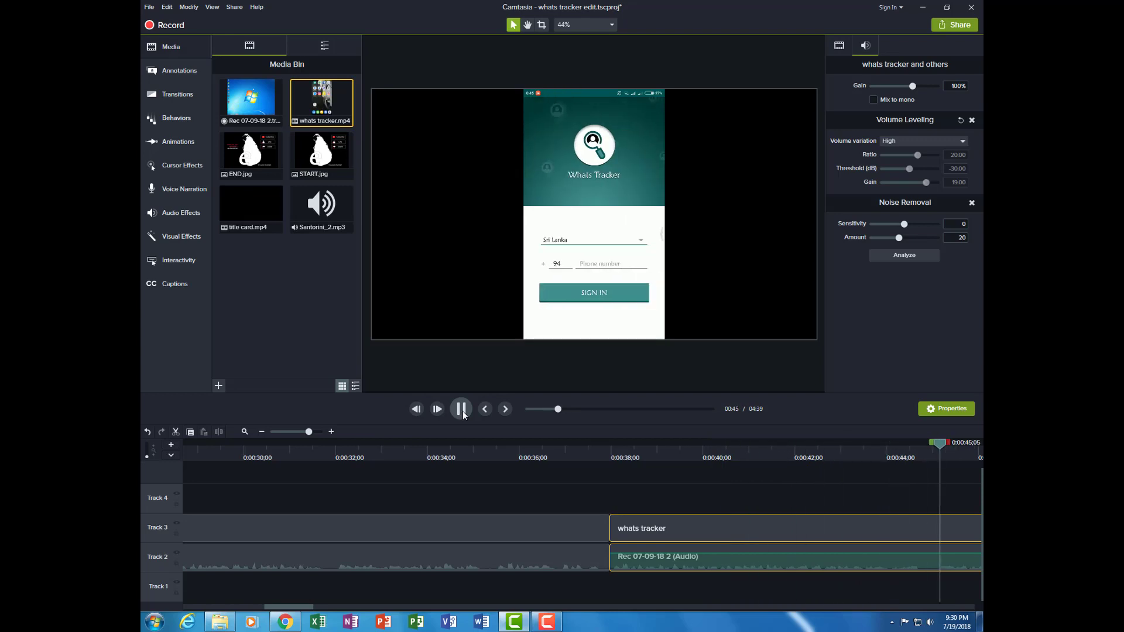
pyautogui.hotkey('ctrl', '-')
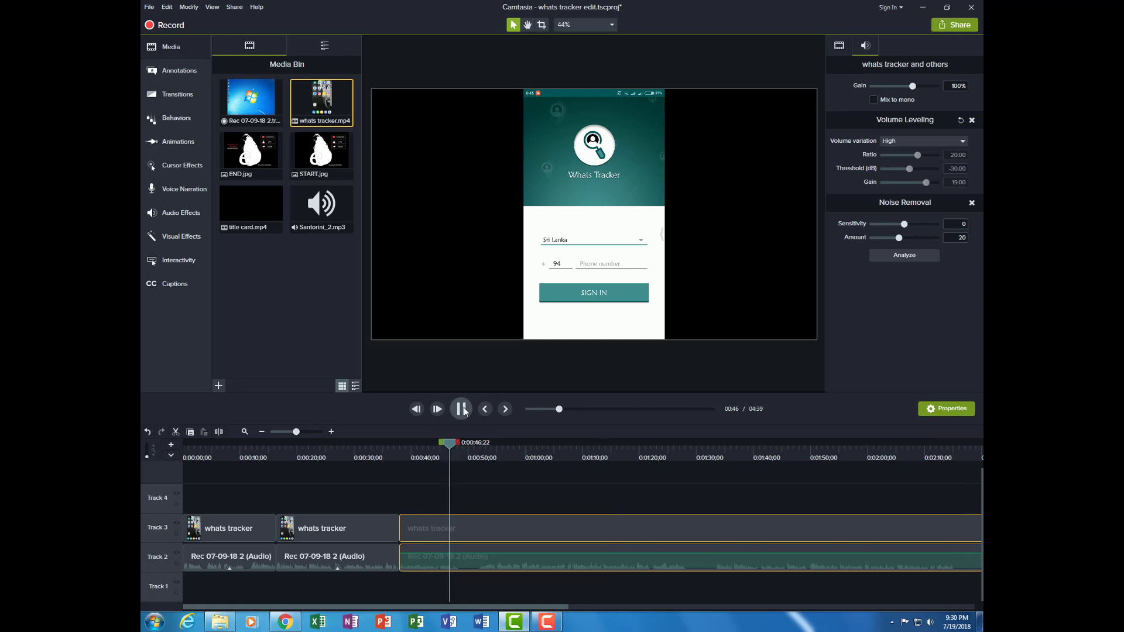
pyautogui.click(441, 448)
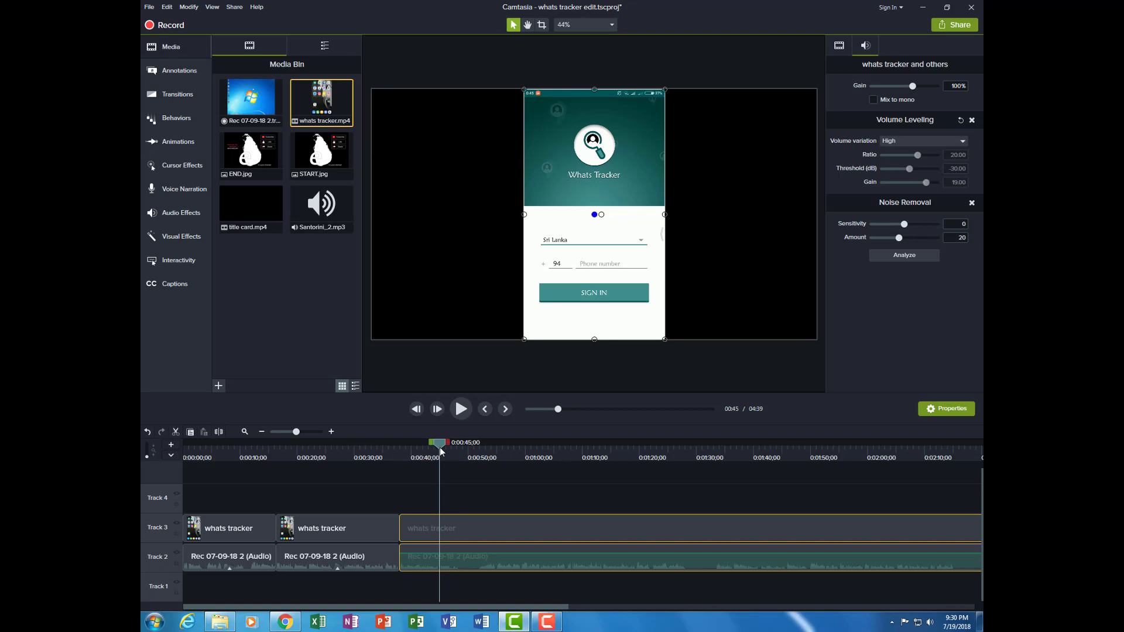
pyautogui.moveTo(442, 451); pyautogui.dragTo(441, 451)
# Step: Play the narration from 0:00:44;27 and replay it from 0:00:44;17 to find the next pause
pyautogui.click(310, 432)
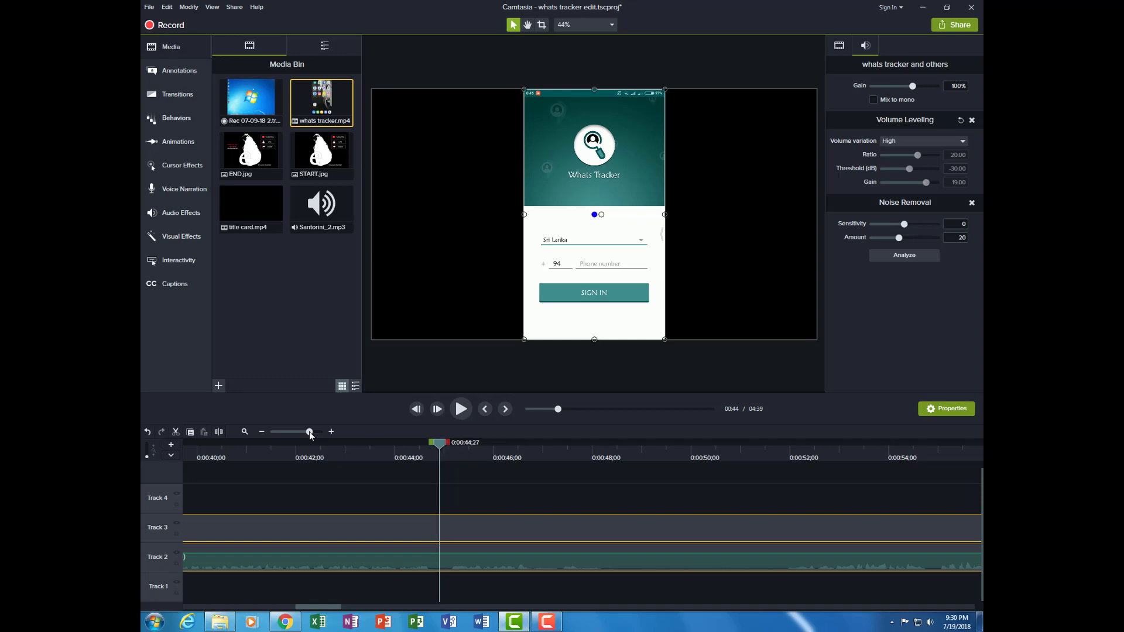
pyautogui.click(462, 410)
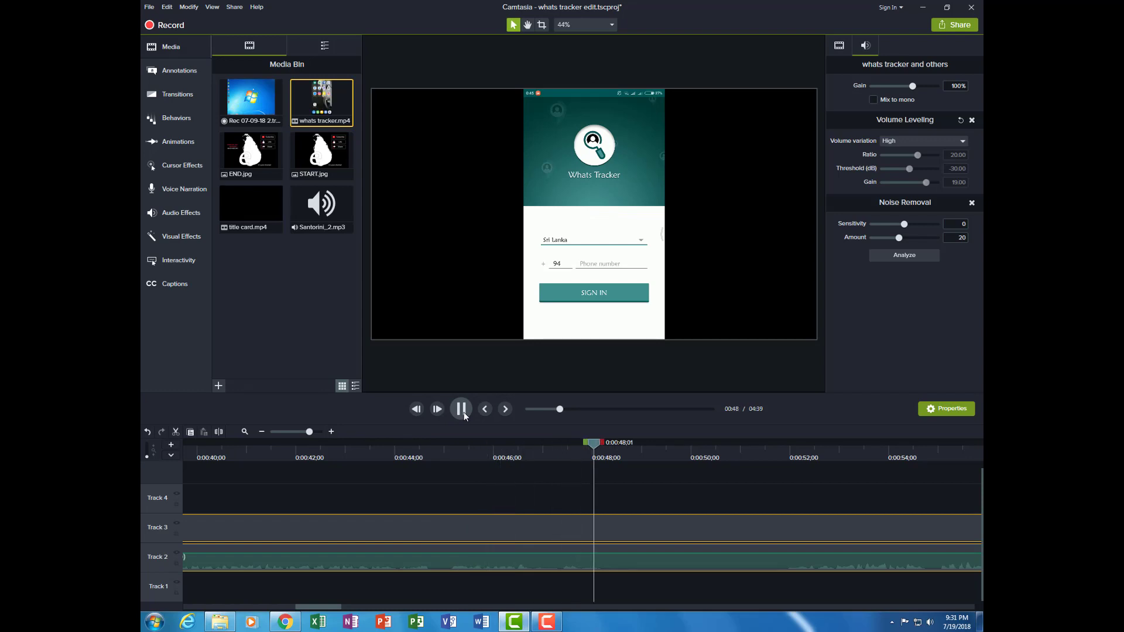
pyautogui.click(464, 412)
pyautogui.moveTo(552, 448); pyautogui.dragTo(422, 452)
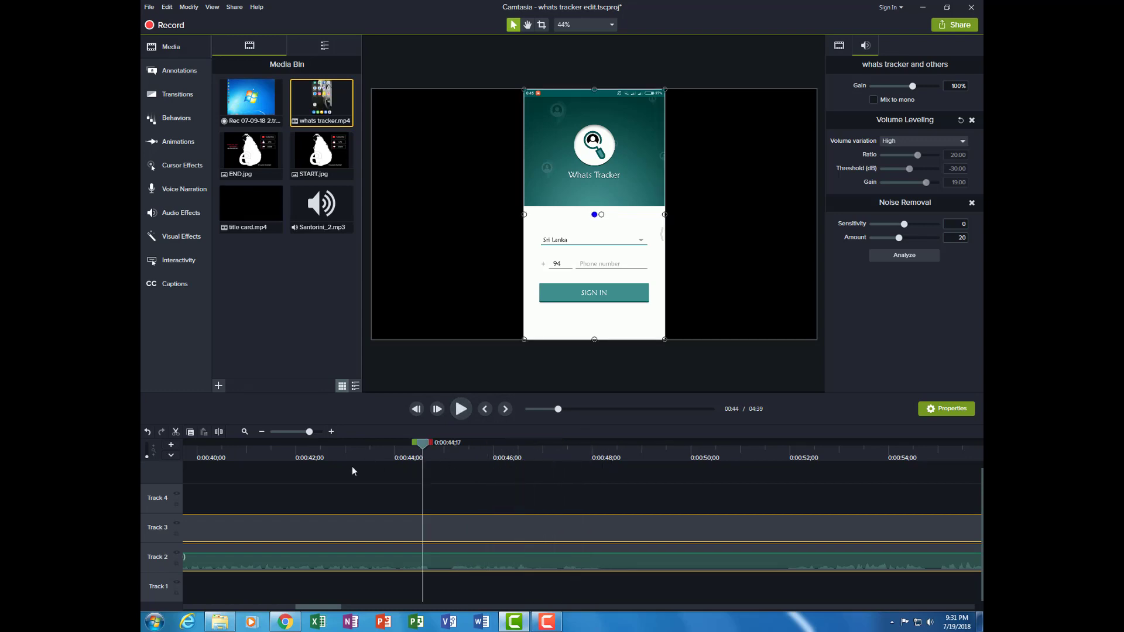
pyautogui.click(460, 411)
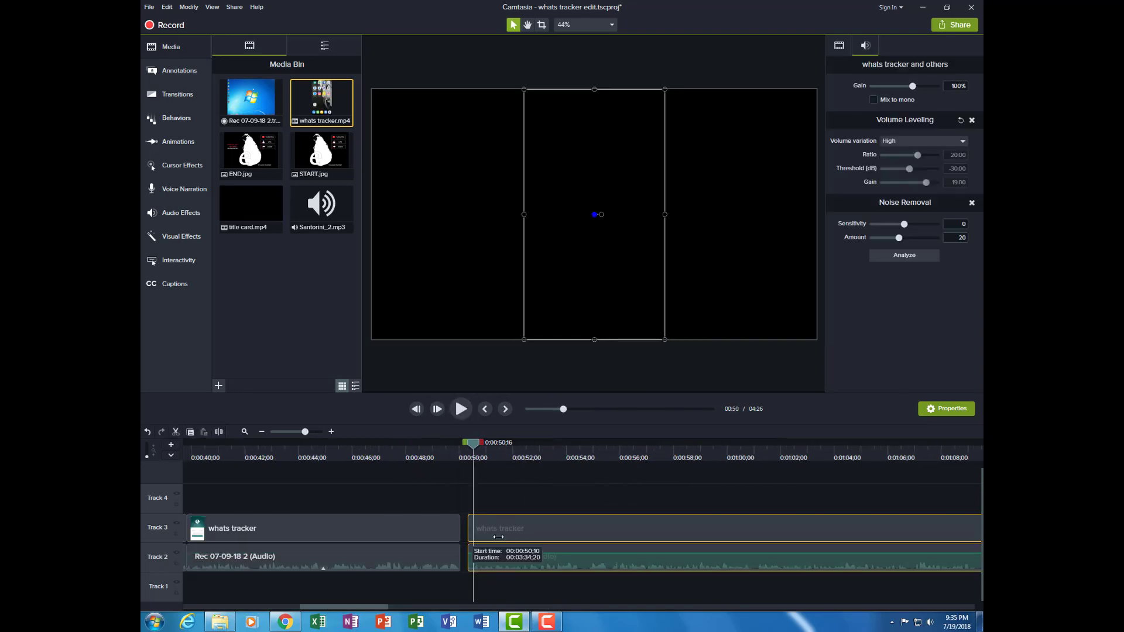
# Step: Select the video and audio clips after the gap near 0:00:50 and move them back together to close it
pyautogui.click(584, 586)
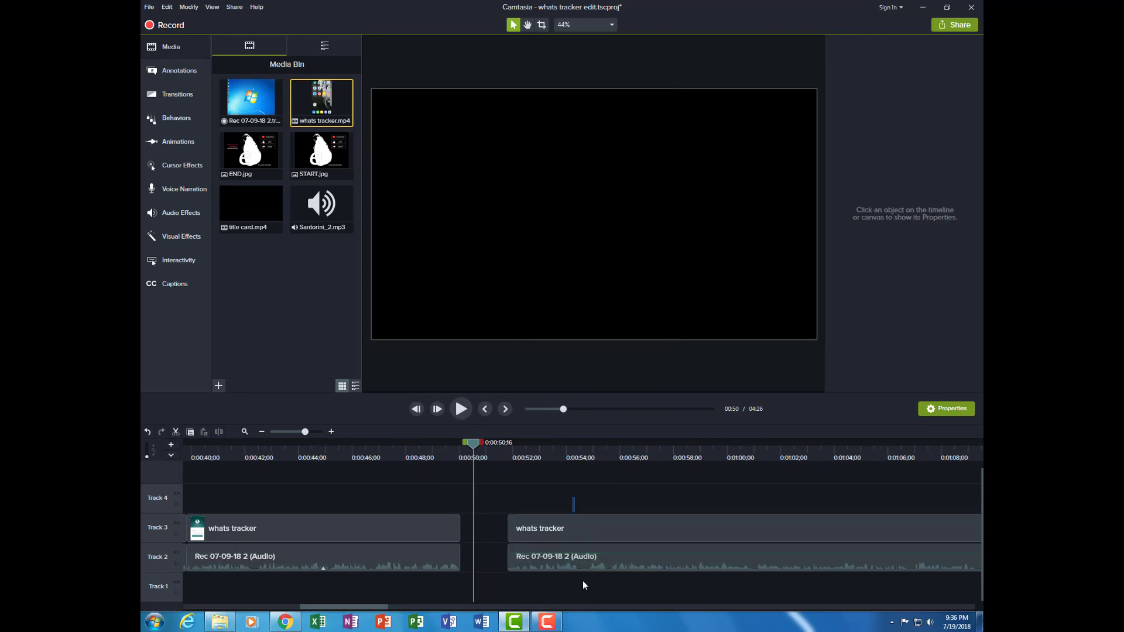
pyautogui.moveTo(573, 498); pyautogui.dragTo(584, 586)
pyautogui.moveTo(579, 530); pyautogui.dragTo(532, 530)
# Step: Review the edit by playback, undo the last change, and split the clips at the next narration cut point
pyautogui.moveTo(542, 445); pyautogui.dragTo(184, 444)
pyautogui.click(445, 445)
pyautogui.click(461, 408)
pyautogui.hotkey('ctrl', 'z')
pyautogui.click(461, 409)
pyautogui.click(461, 408)
pyautogui.click(513, 450)
pyautogui.press('s')
# Step: Play the edit from 0:03:30;08 across the join before the final whats tracker clip
pyautogui.moveTo(513, 445); pyautogui.dragTo(557, 446)
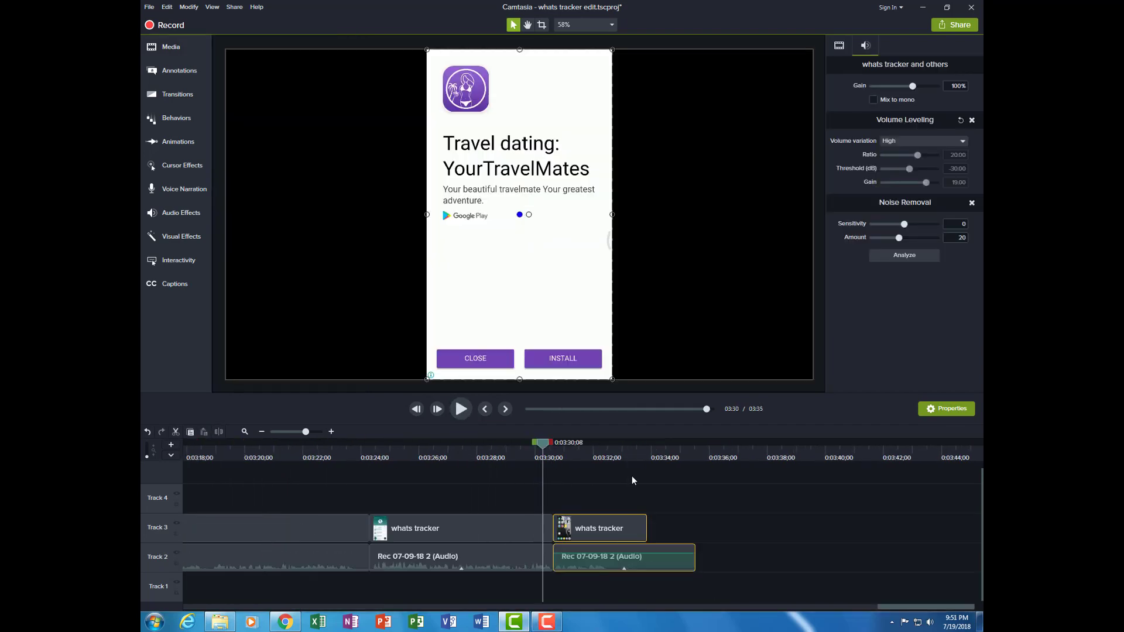
pyautogui.click(463, 412)
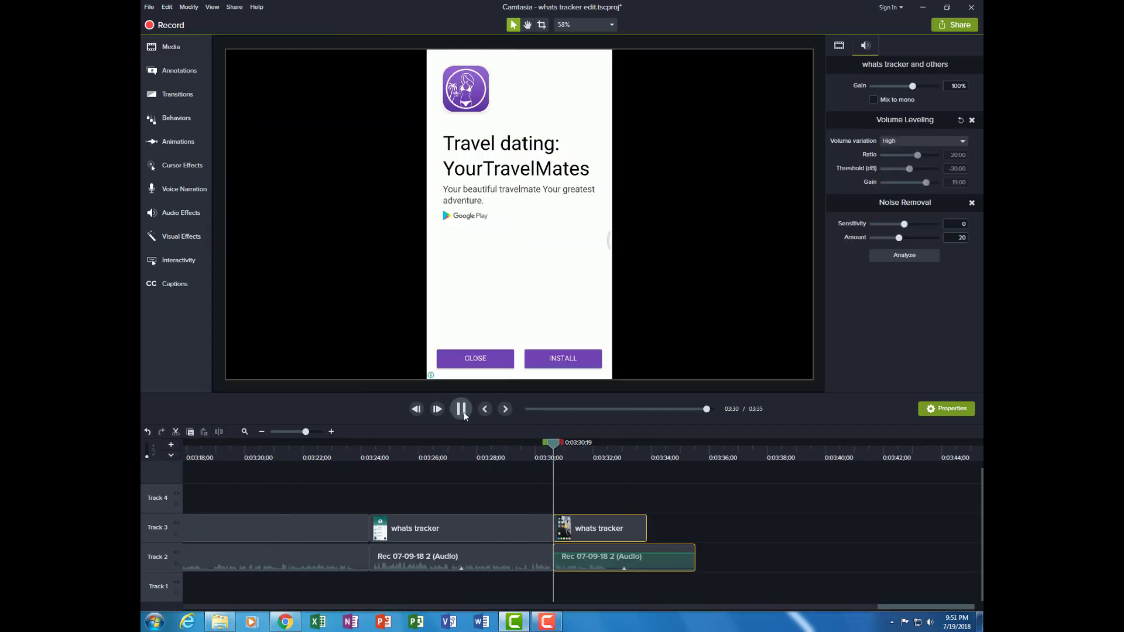